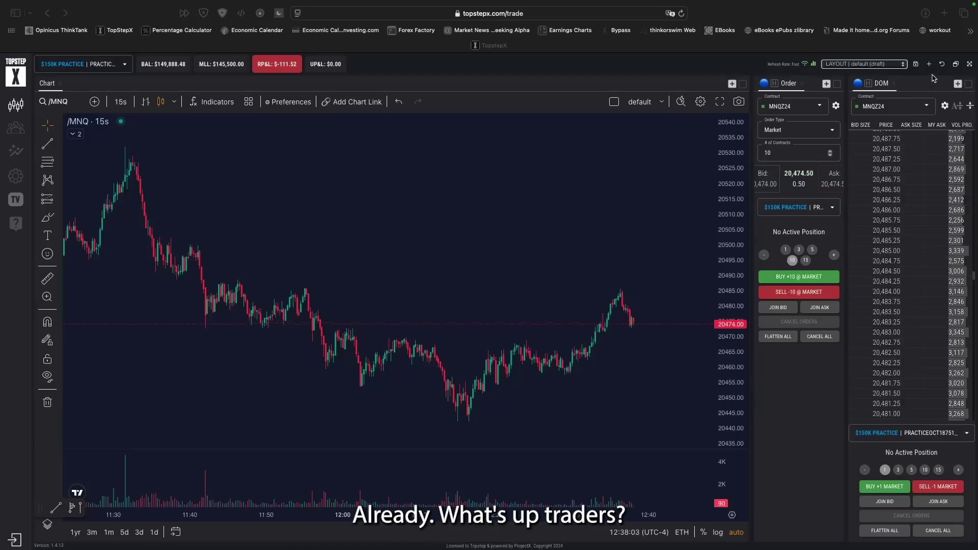
Step: Reset the workspace layout and remove the Time and Sales panel along with the Accounts, Positions, Orders, Trades, Quotes and The Tilt panels
left_click(943, 65)
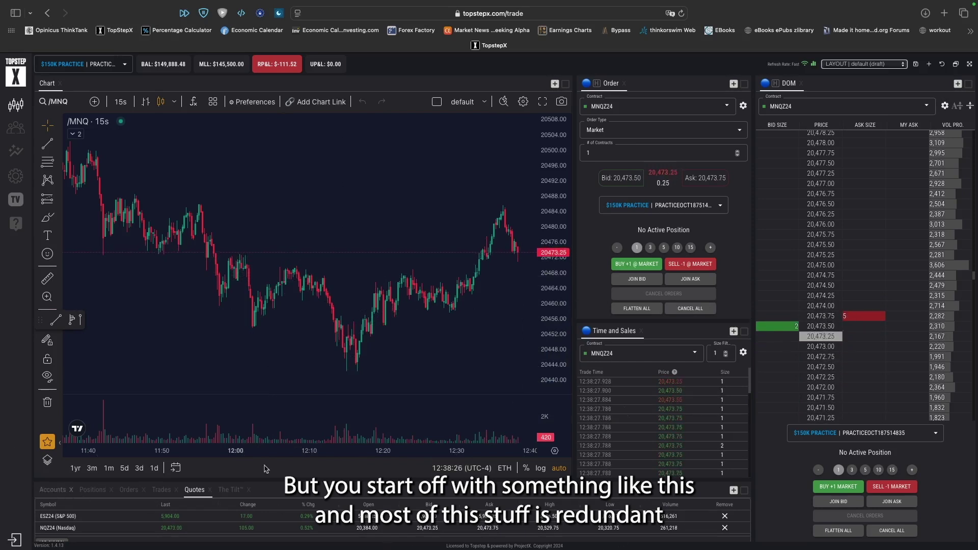
left_click(641, 331)
left_click(71, 490)
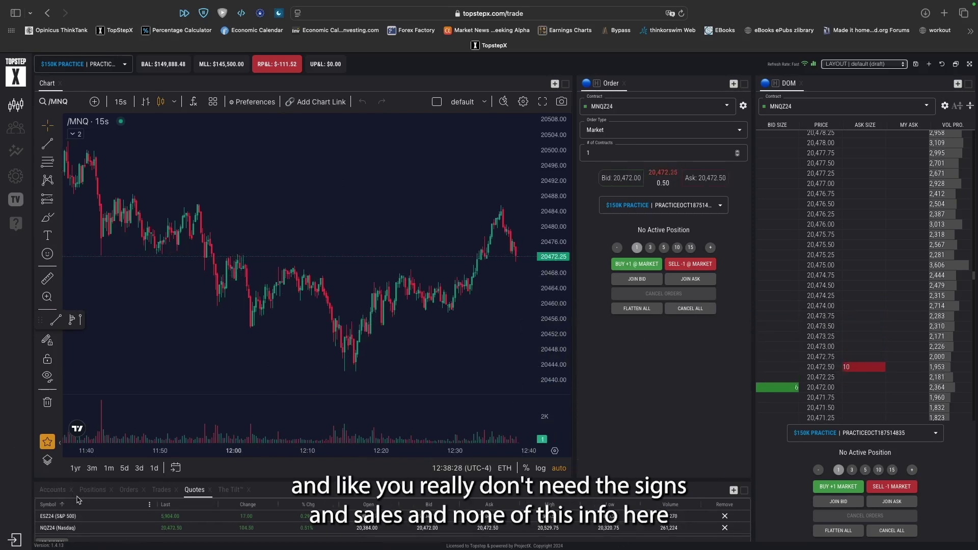
left_click(71, 491)
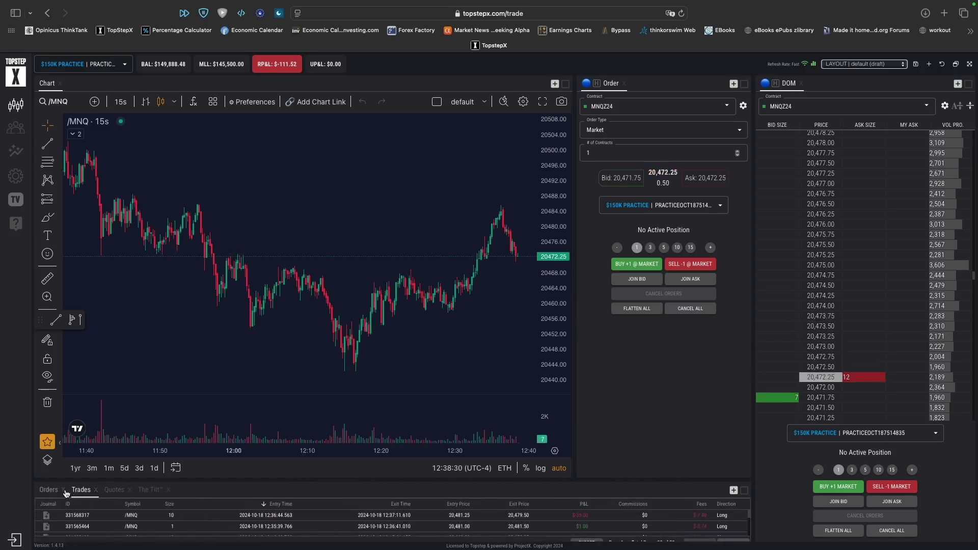
left_click(65, 490)
left_click(64, 492)
left_click(64, 491)
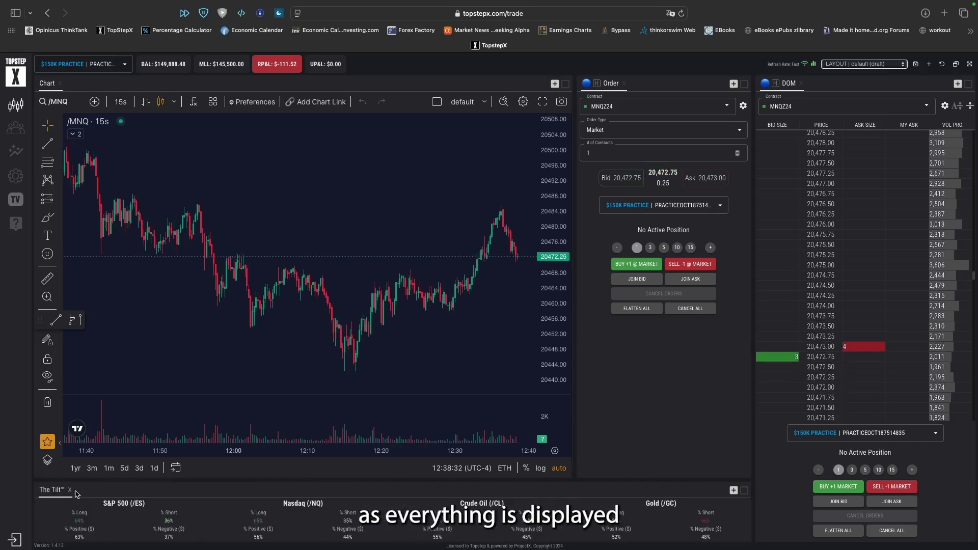
left_click(70, 490)
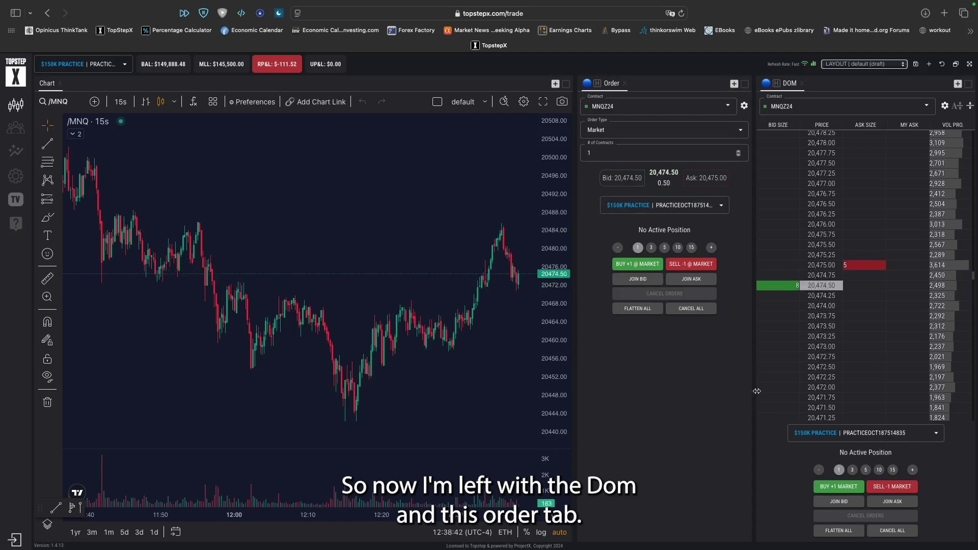
Step: Narrow the DOM and Order panels so the chart takes up most of the workspace width
left_click_drag(754, 356, 846, 377)
left_click_drag(577, 386, 745, 382)
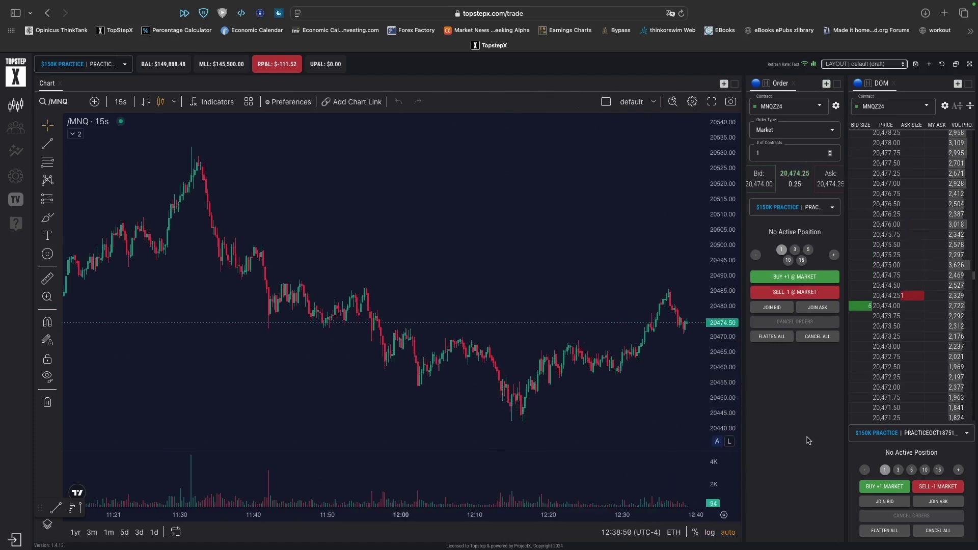
Step: Set the Chart Plot Alignment preference to Right
left_click(277, 105)
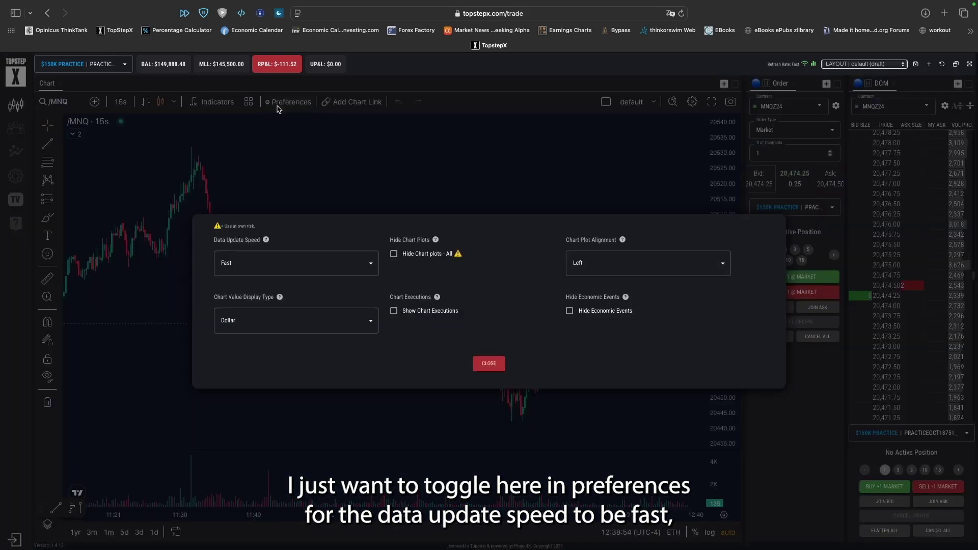
left_click(572, 269)
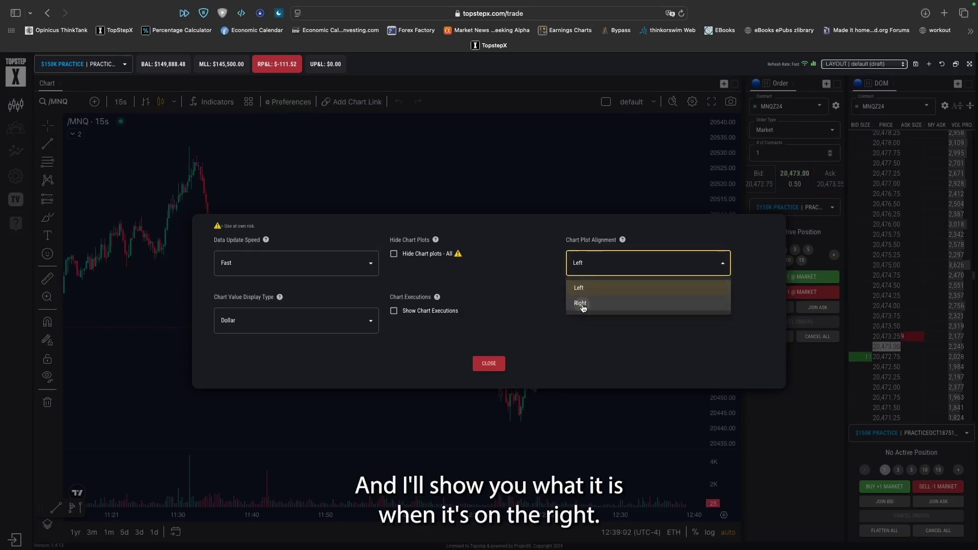
left_click(581, 305)
left_click(526, 364)
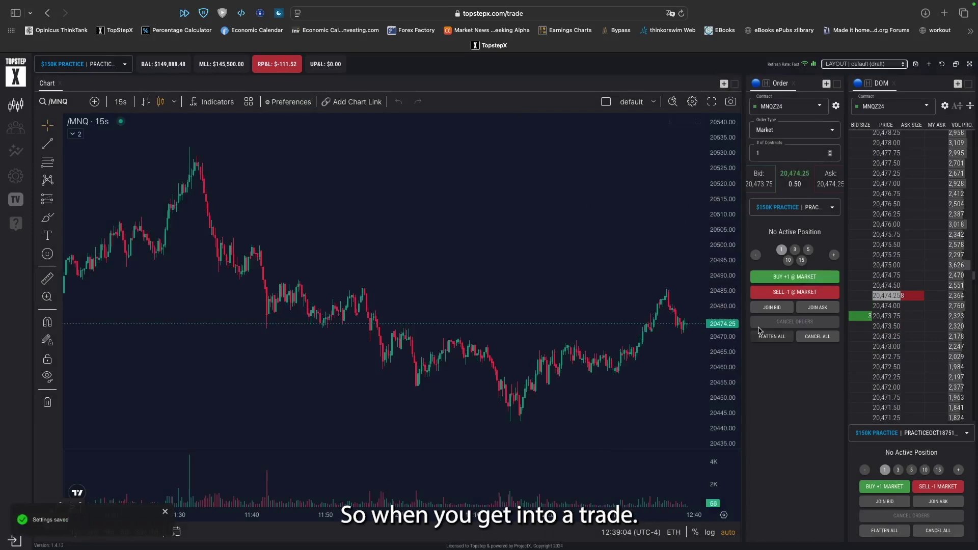
Step: Buy 10 MNQZ24 contracts at market through the Order panel
left_click(788, 261)
left_click(794, 277)
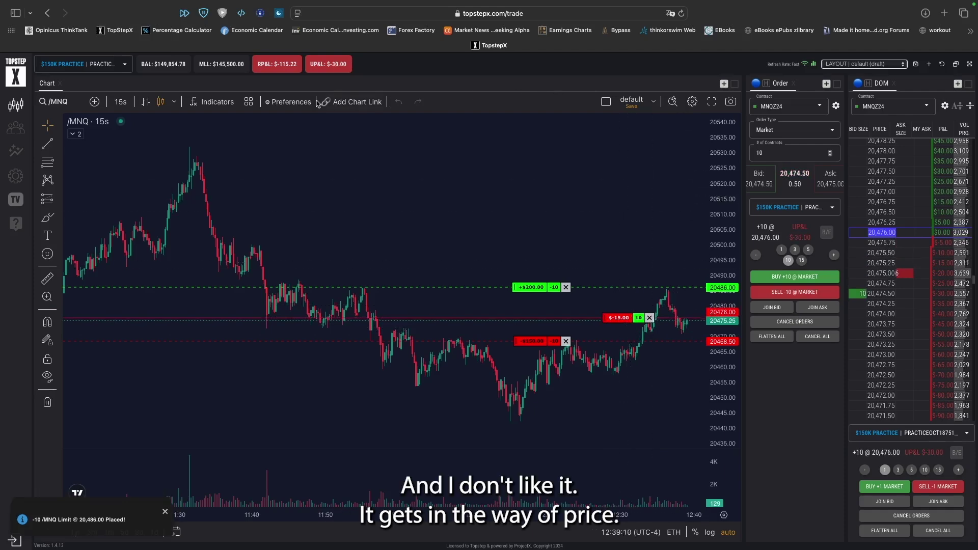
Step: Set the Chart Plot Alignment preference to Left and close the preferences
left_click(283, 101)
left_click(637, 263)
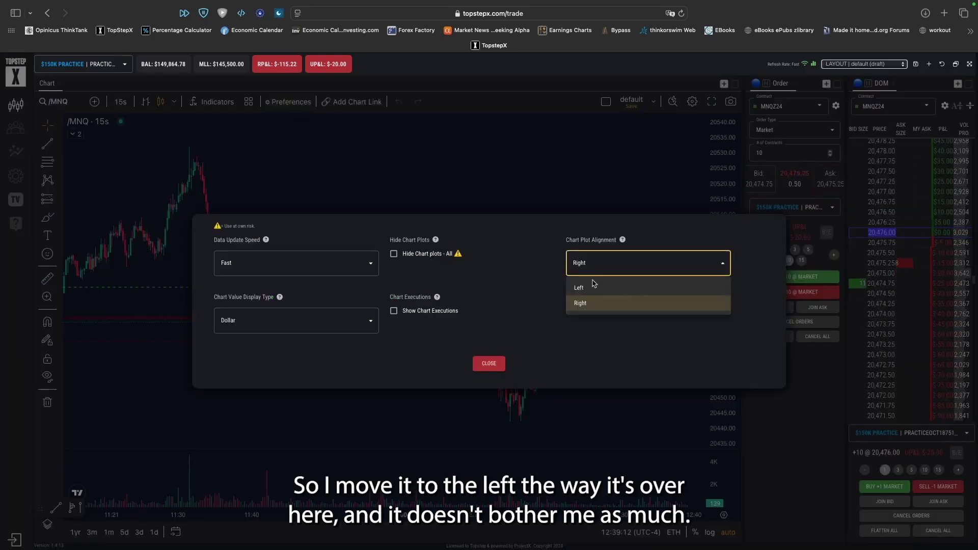
left_click(591, 286)
left_click(521, 364)
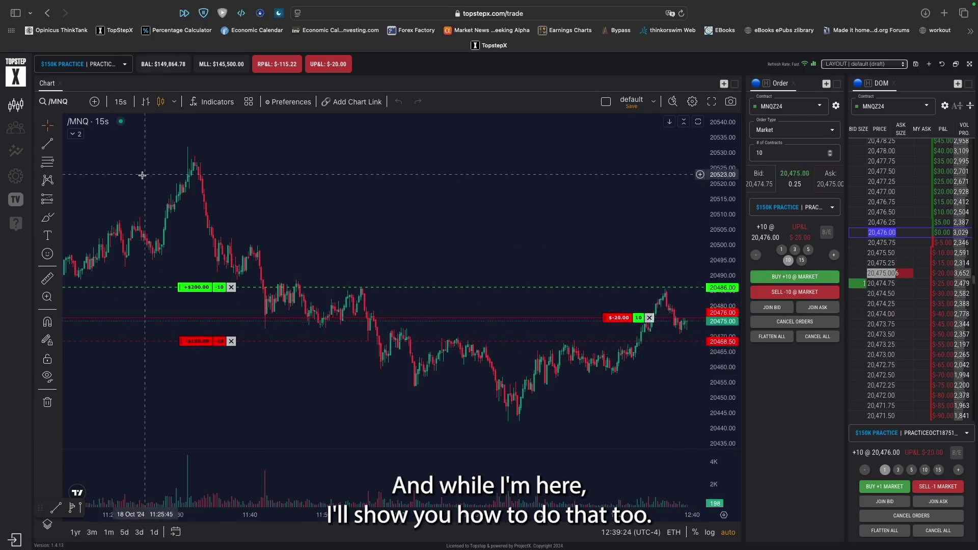
Step: Review the risk and profit bracket options in the platform settings, and close the open 10-contract MNQ position from the chart
left_click(16, 175)
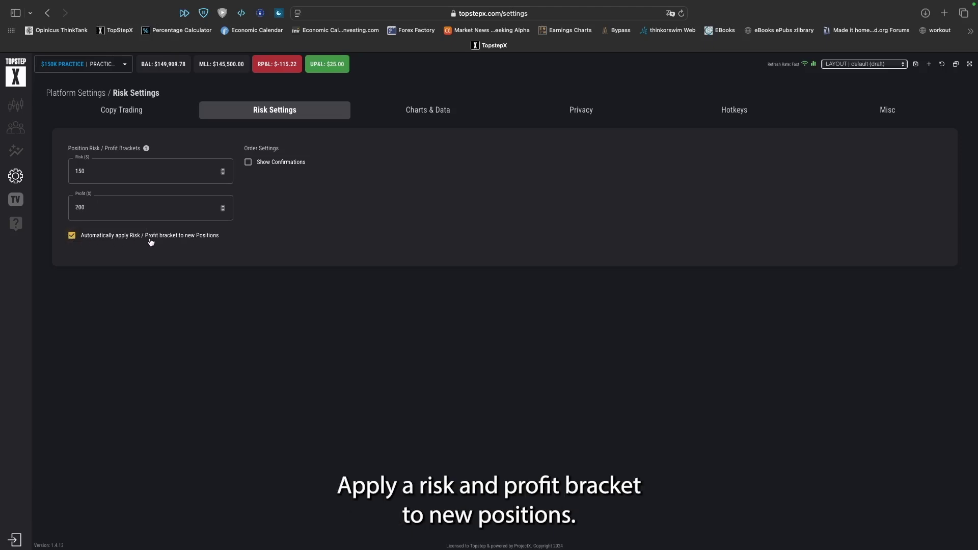
left_click(16, 106)
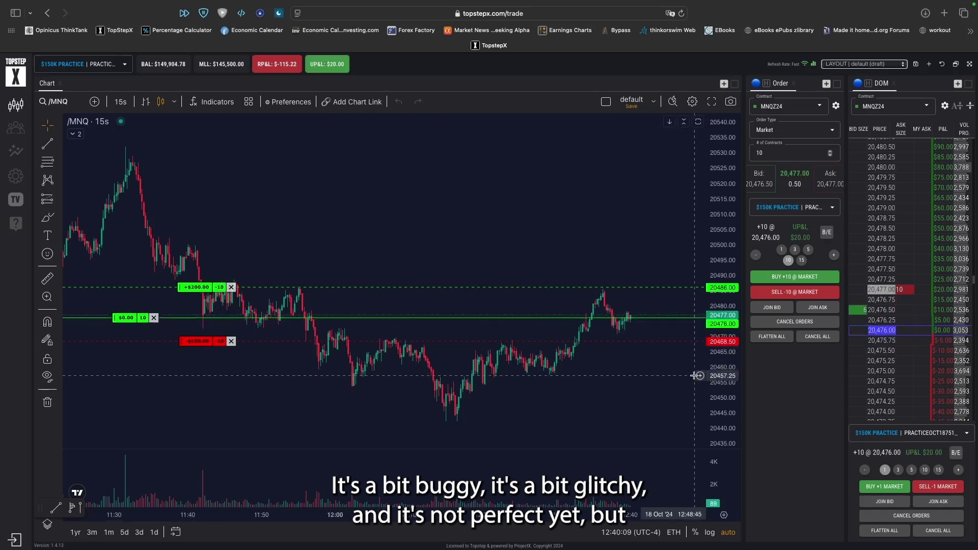
left_click(153, 318)
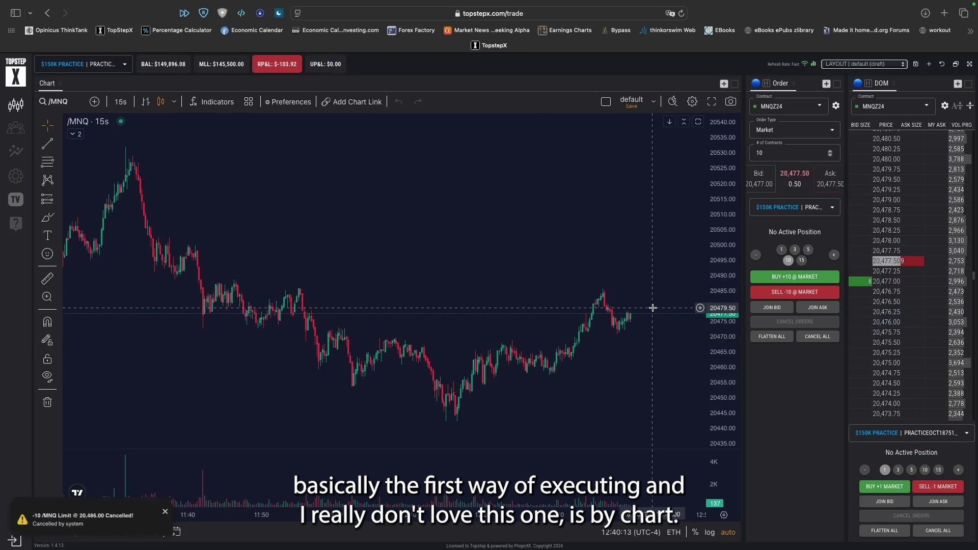
Step: Examine the stop buy and limit sell order sizes offered on the chart for a price above the market
left_click_drag(651, 309, 627, 311)
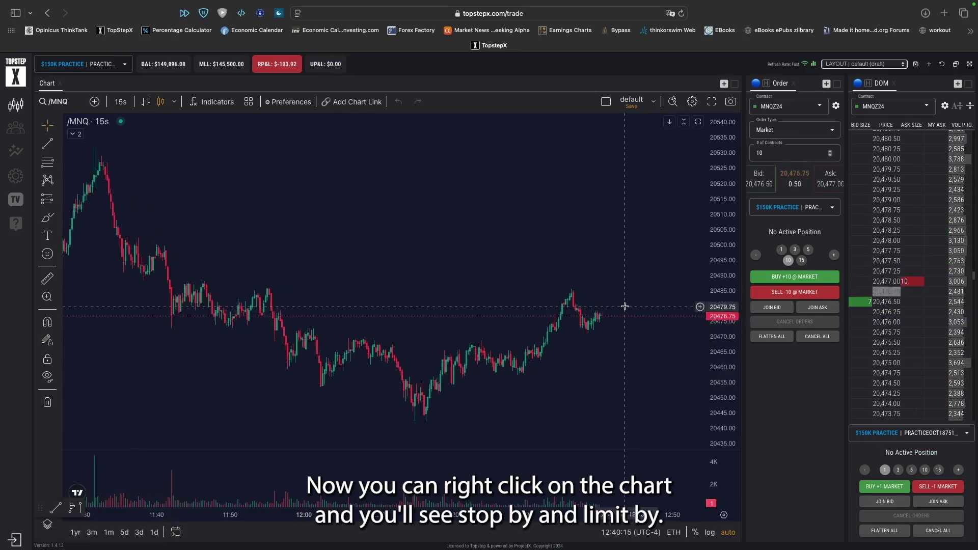
right_click(624, 305)
mouse_move(638, 348)
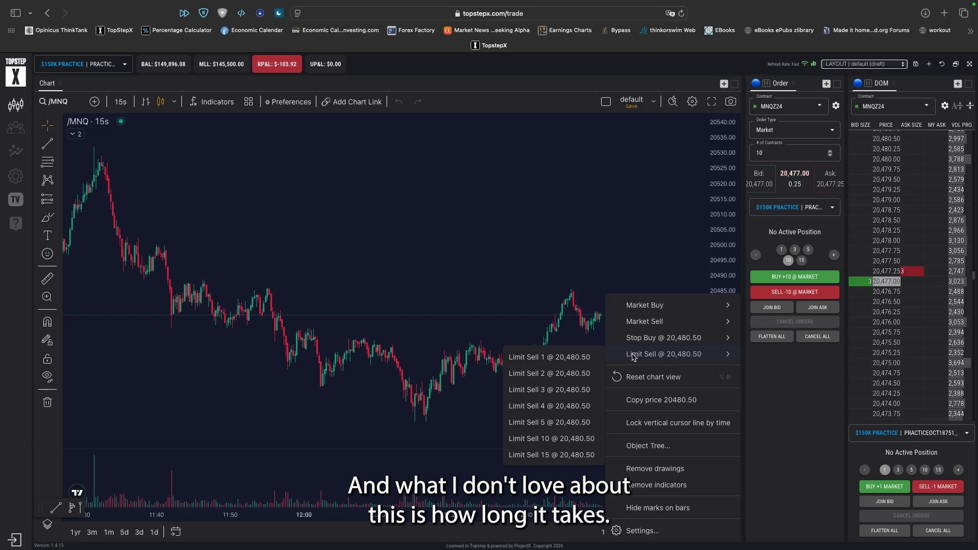
left_click(618, 309)
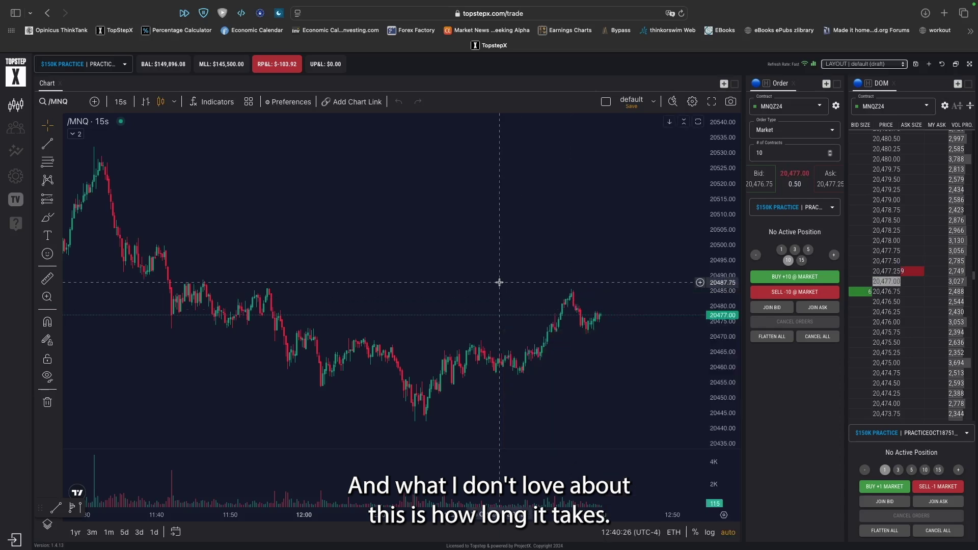
right_click(618, 309)
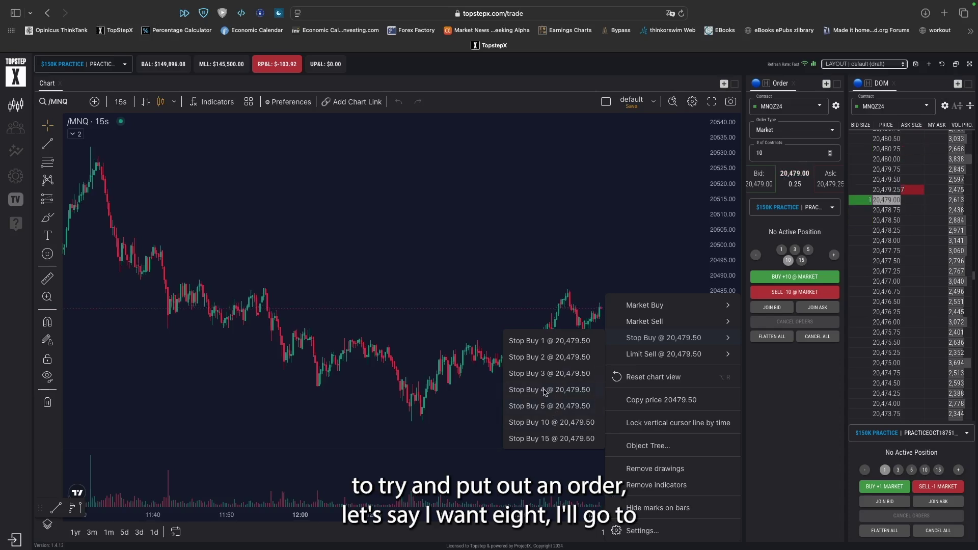
left_click(563, 287)
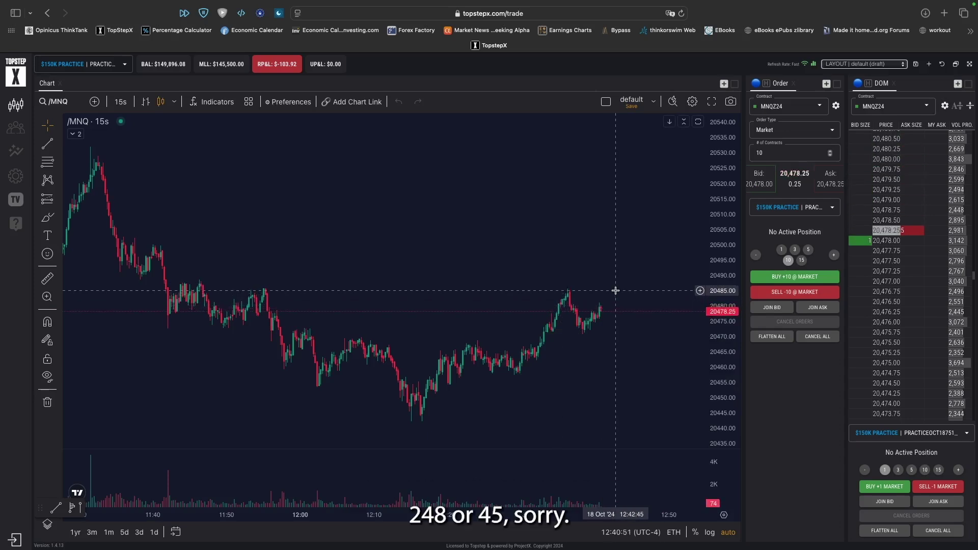
Step: Place two 4-contract stop buy orders at 20,485.00 from the chart and move the combined order up to about 20,487
right_click(615, 290)
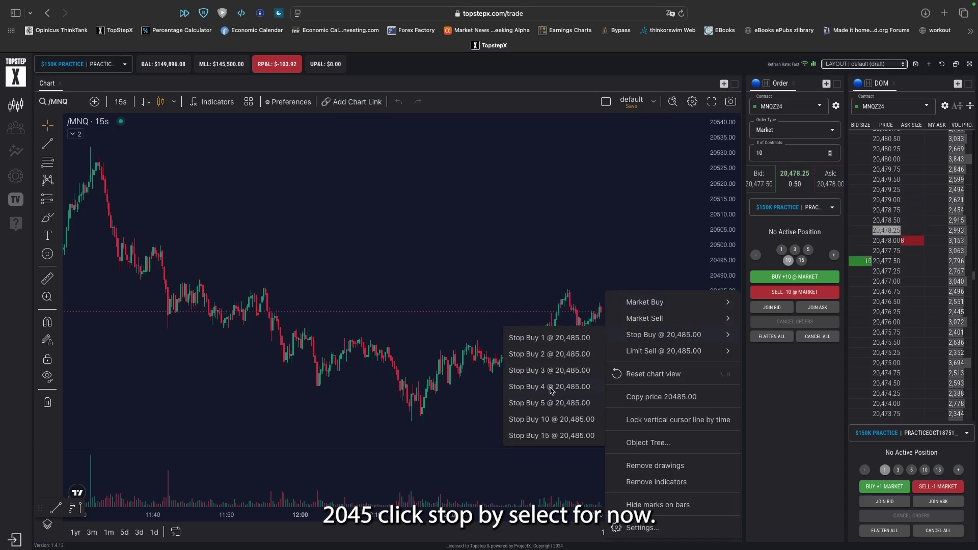
left_click(551, 388)
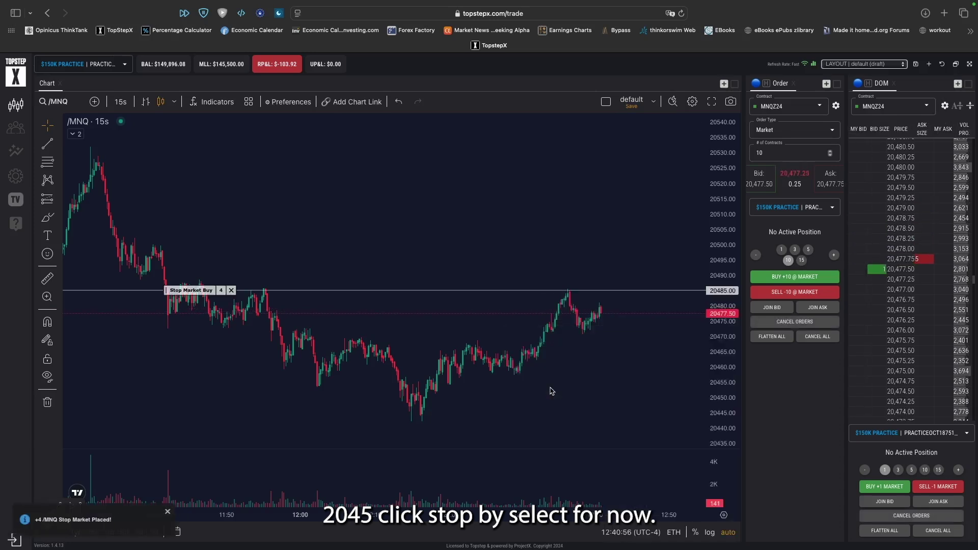
right_click(584, 292)
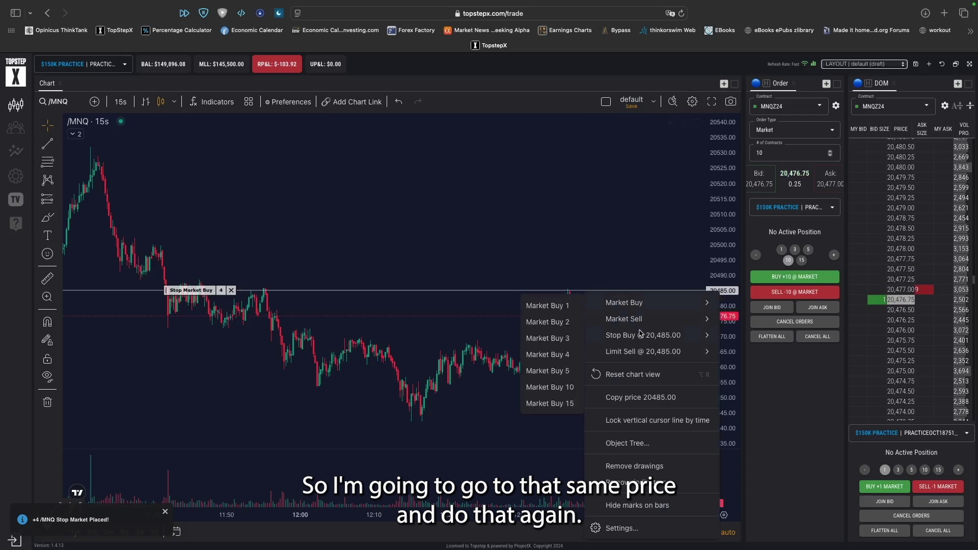
mouse_move(586, 340)
left_click(517, 388)
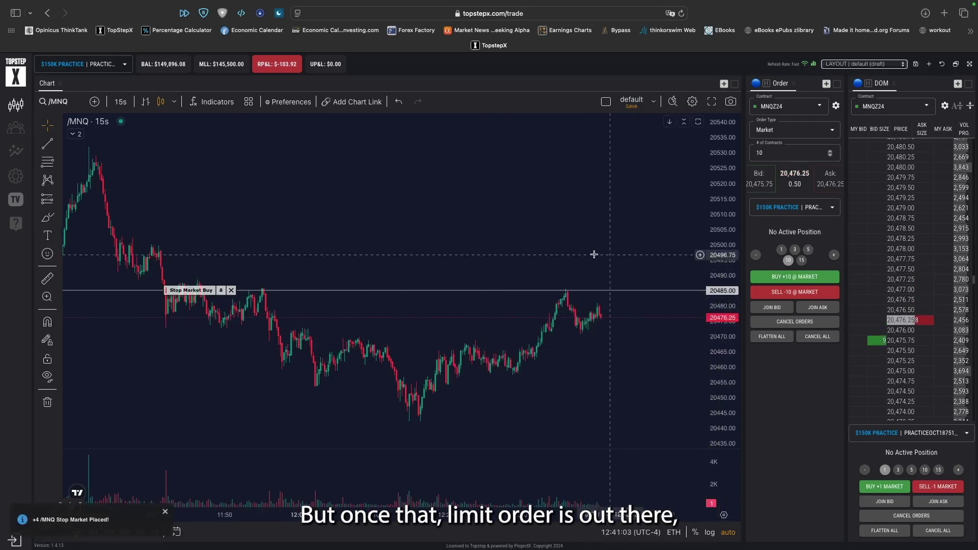
left_click_drag(199, 291, 236, 283)
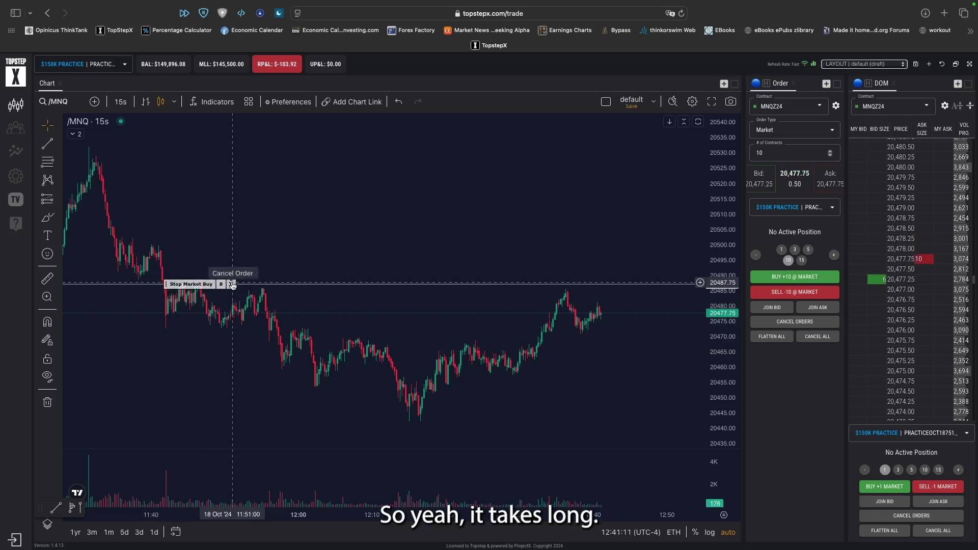
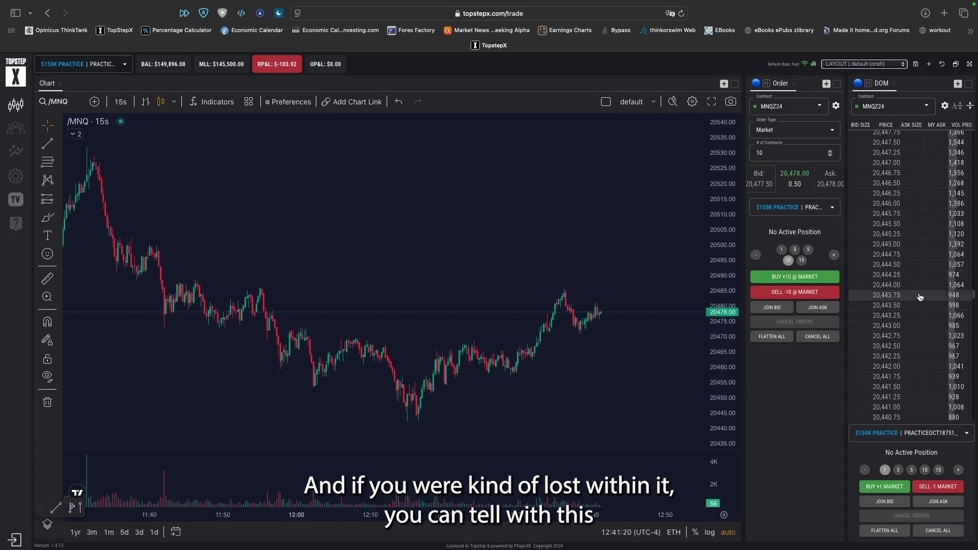
Step: Browse the DOM prices far below the market and recenter the ladder on the last price
scroll(910, 174, "down", 5)
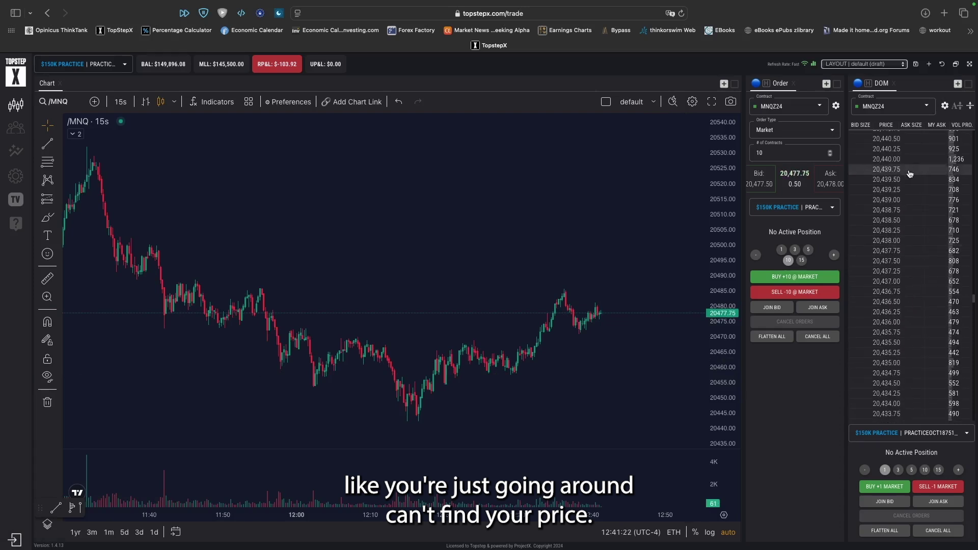
left_click(958, 109)
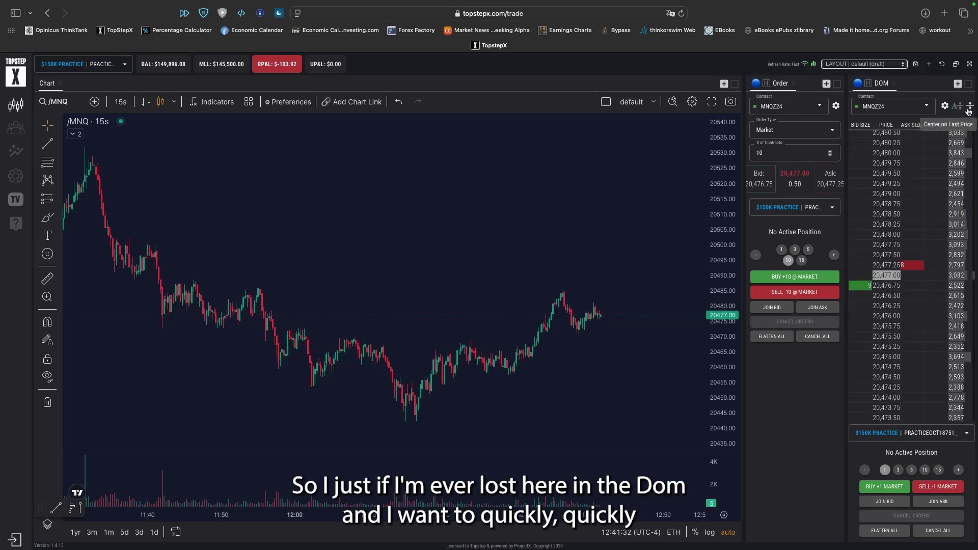
scroll(928, 246, "down", 15)
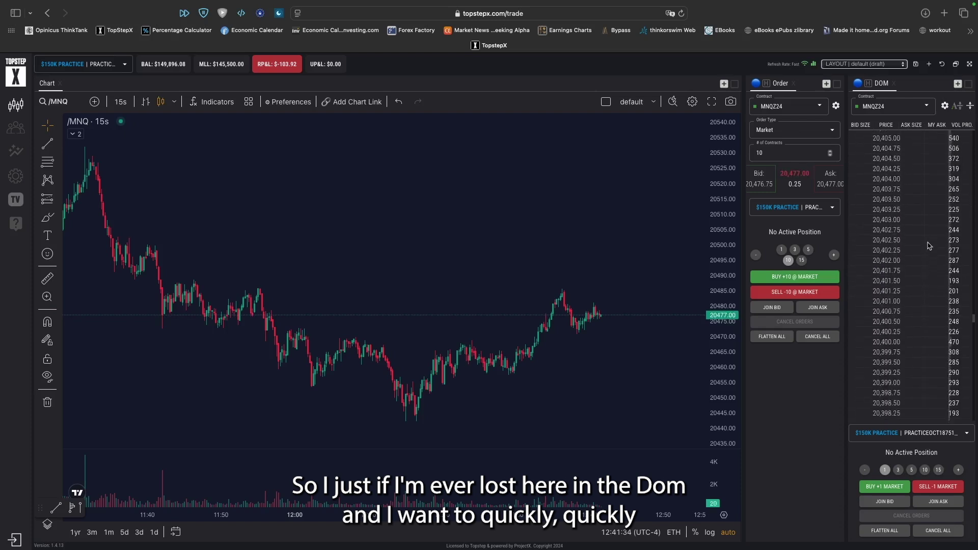
scroll(929, 246, "down", 4)
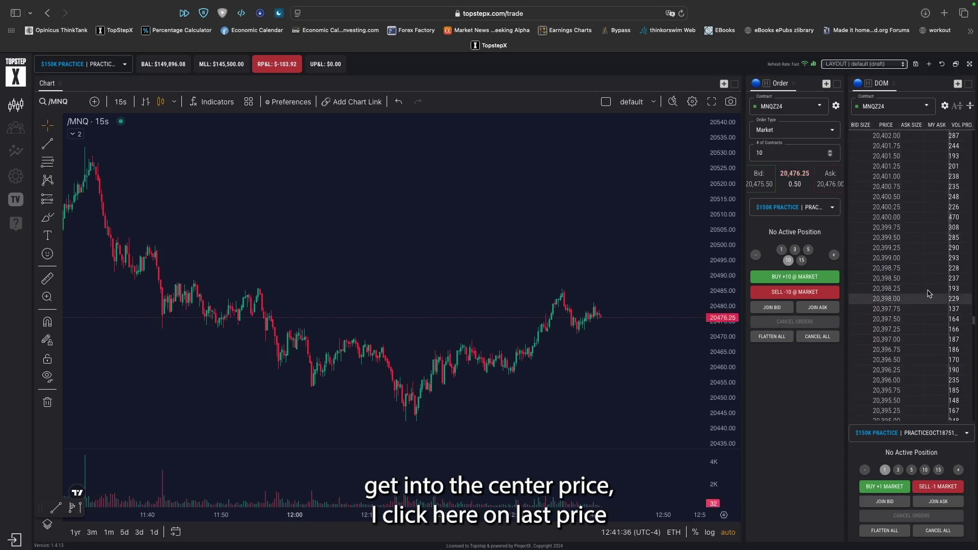
left_click(971, 109)
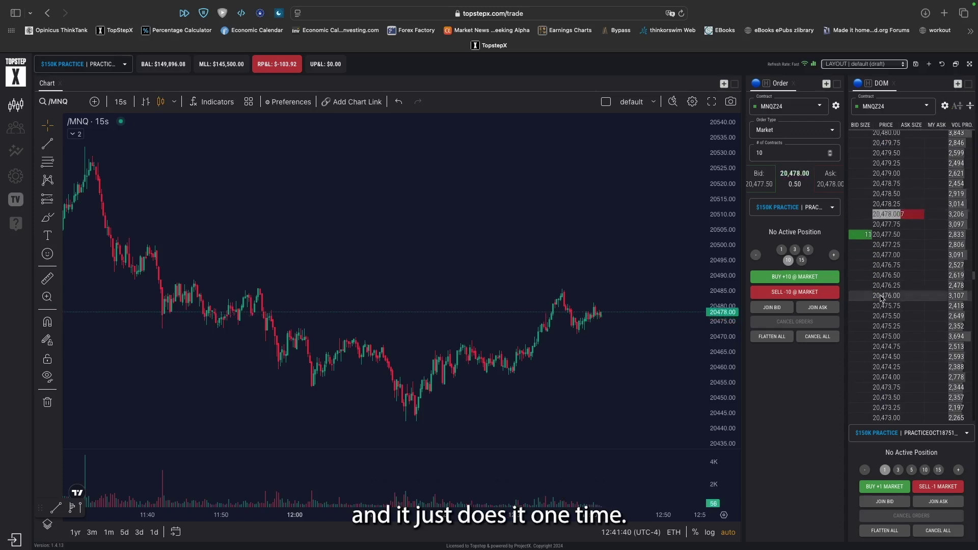
Step: Set the DOM order size to 10 contracts and place a stop market buy at 20,481.25 from the price ladder
scroll(885, 306, "up", 3)
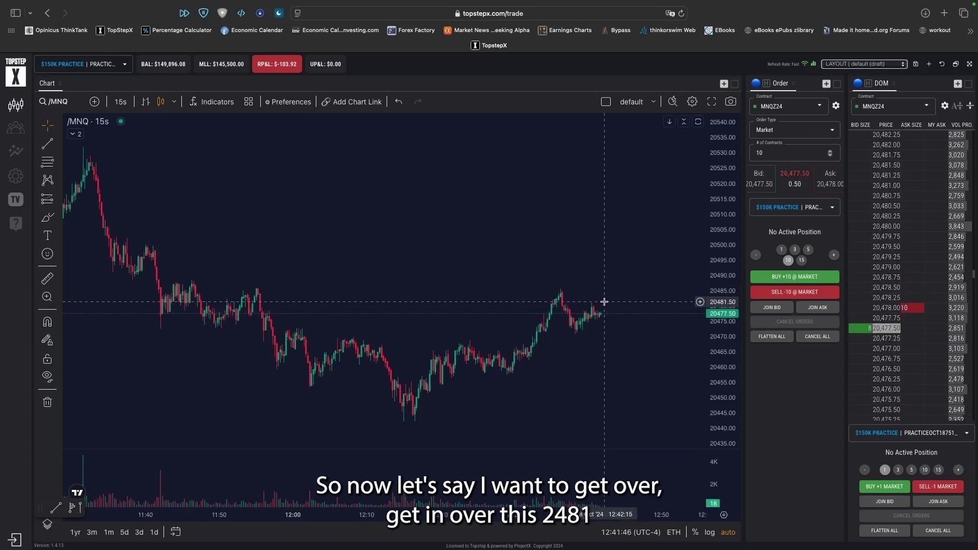
scroll(926, 396, "up", 2)
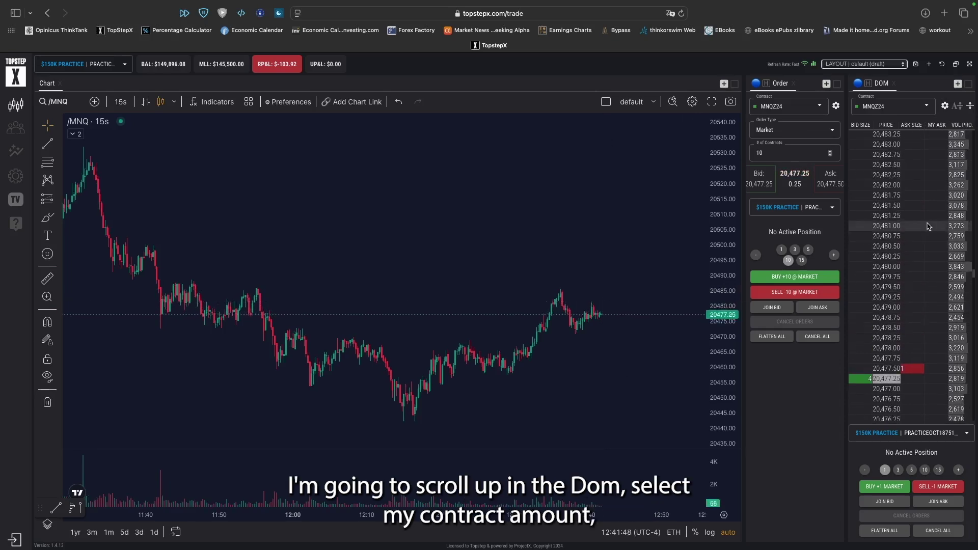
left_click(925, 470)
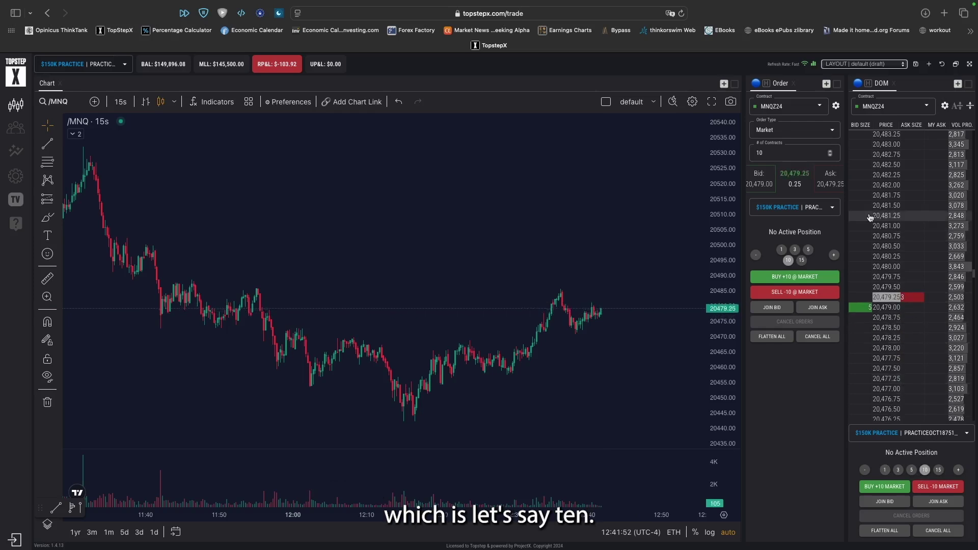
left_click(860, 224)
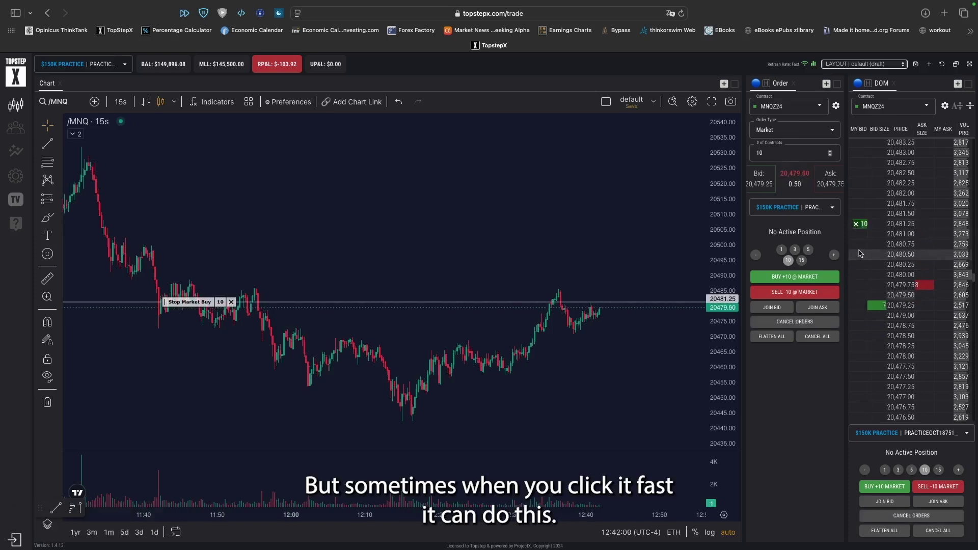
Step: Cancel the 20,481.25 stop buy from the price ladder and try placing and cancelling another 10-contract stop buy above the market
left_click(857, 224)
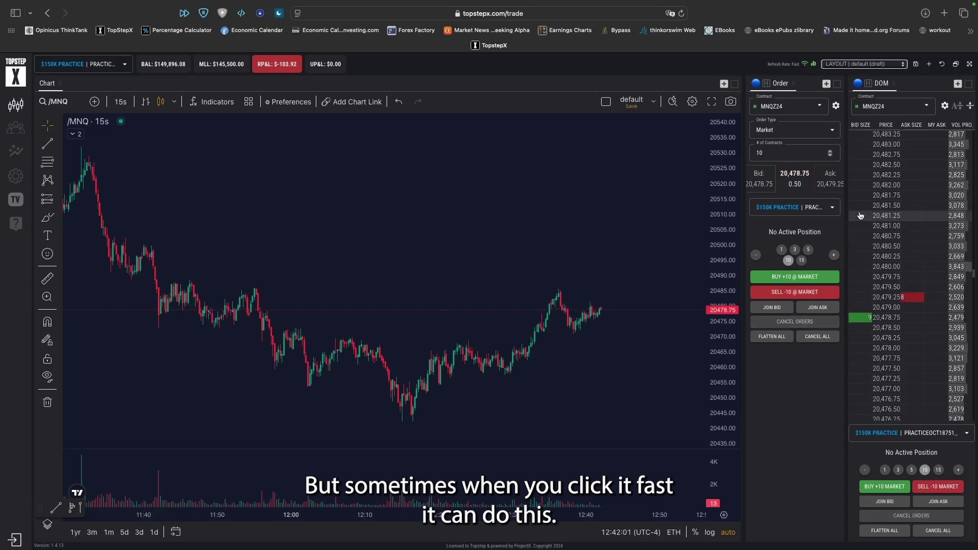
left_click(860, 172)
left_click(856, 173)
right_click(850, 160)
left_click(851, 162)
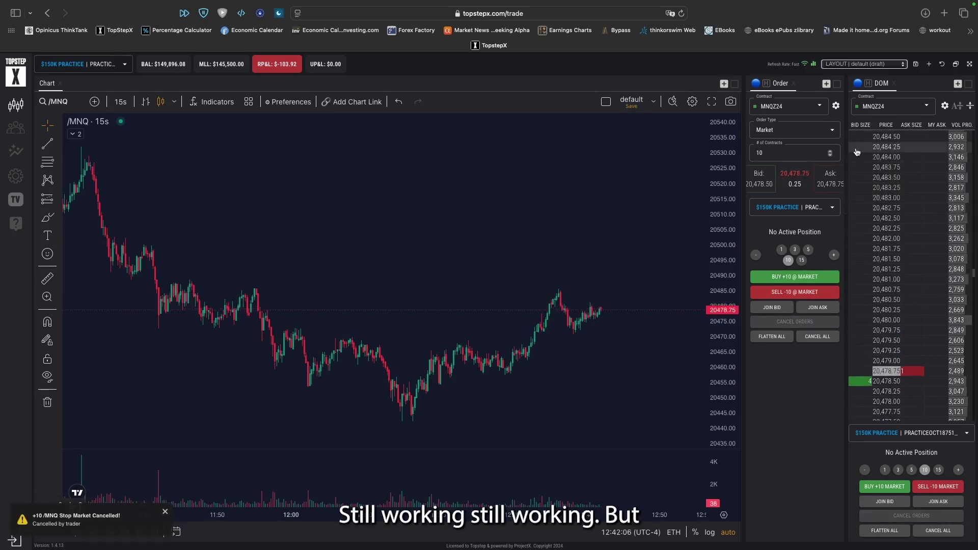
Step: Place a 10-contract stop market buy at 20,483.00 from the price ladder and cancel it on the chart
left_click(856, 157)
left_click(857, 198)
right_click(862, 250)
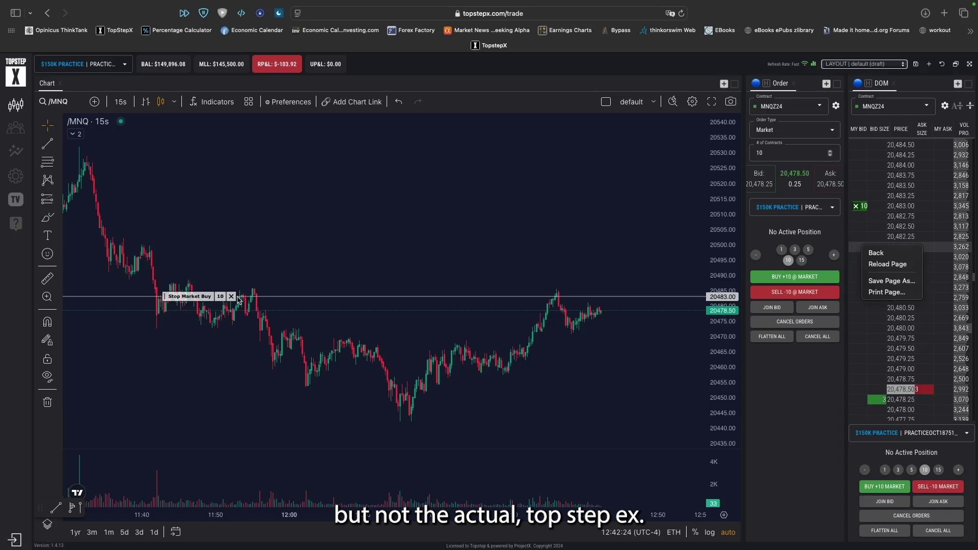
left_click(429, 342)
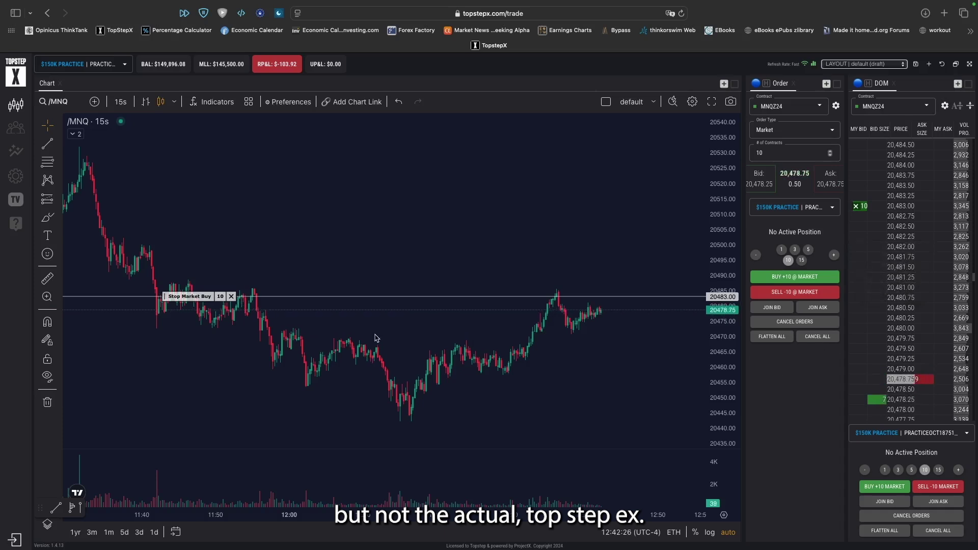
left_click(231, 296)
Step: Place a 10-contract stop market buy at 20,486.50 from the price ladder and try to move it to a higher price
scroll(921, 265, "up", 2)
scroll(921, 266, "up", 10)
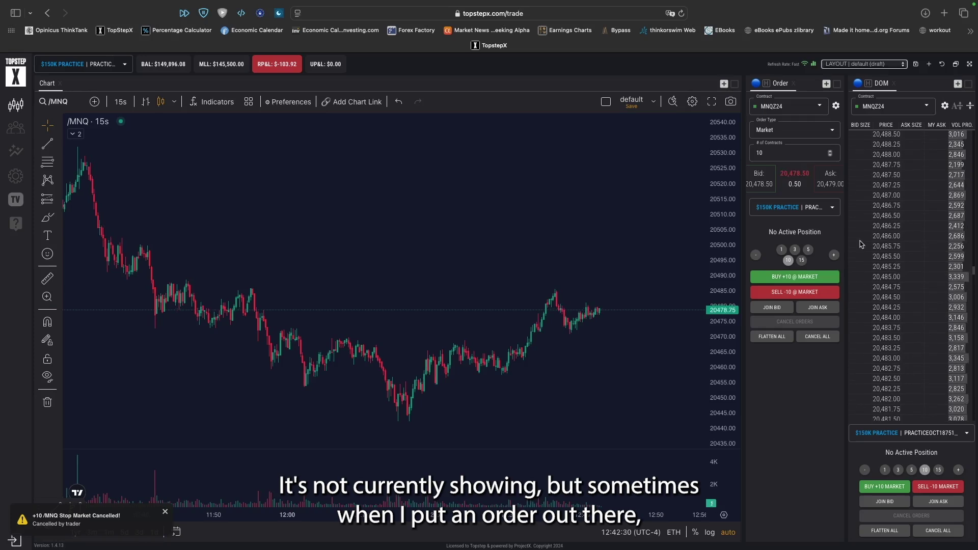
left_click(862, 217)
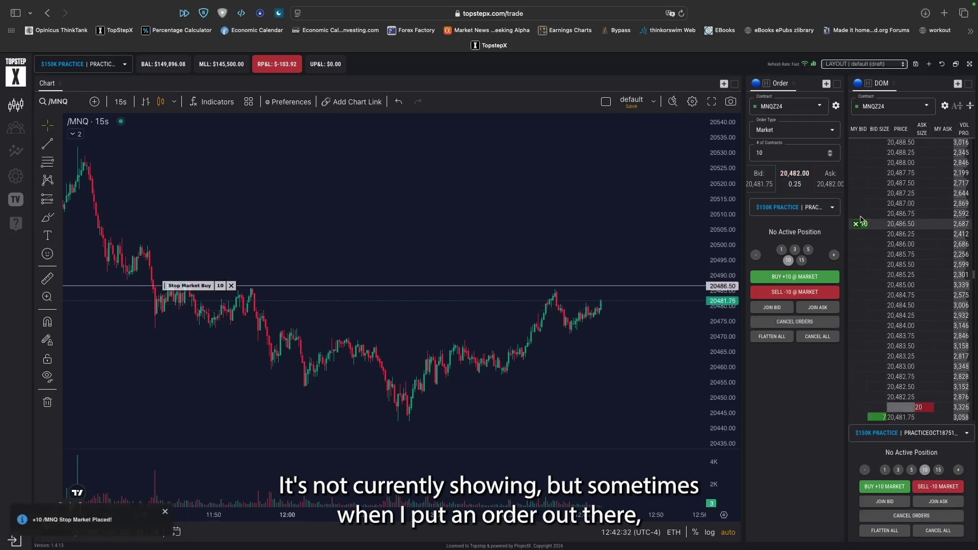
left_click_drag(860, 226, 862, 184)
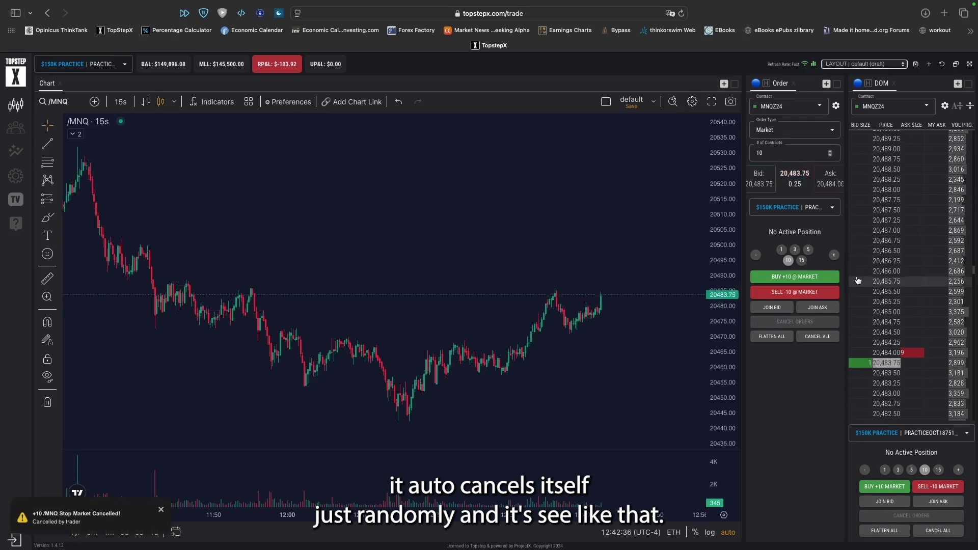
Step: Place a 10-contract stop market buy at 20,485.75 on the ladder, move it up to 20,490.00 and cancel it
left_click(857, 283)
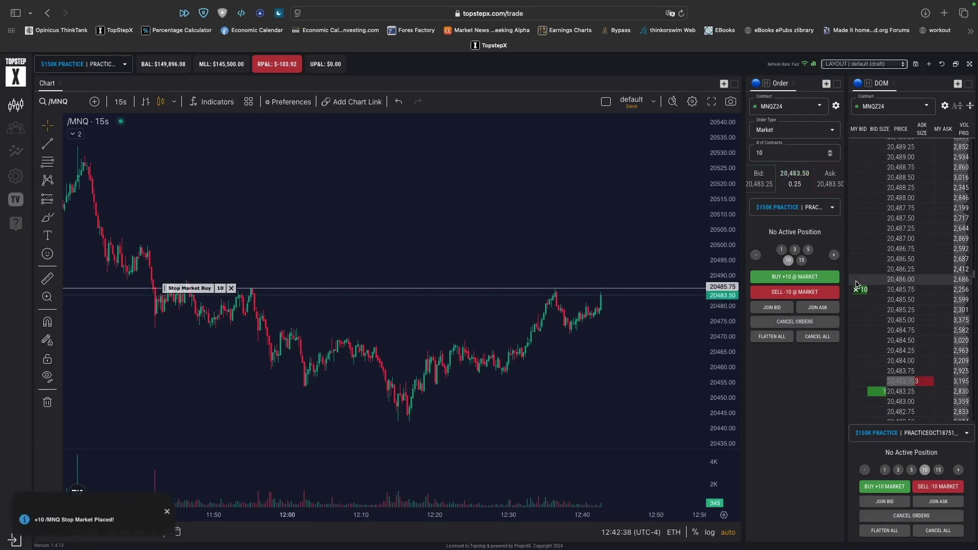
left_click_drag(857, 290, 858, 203)
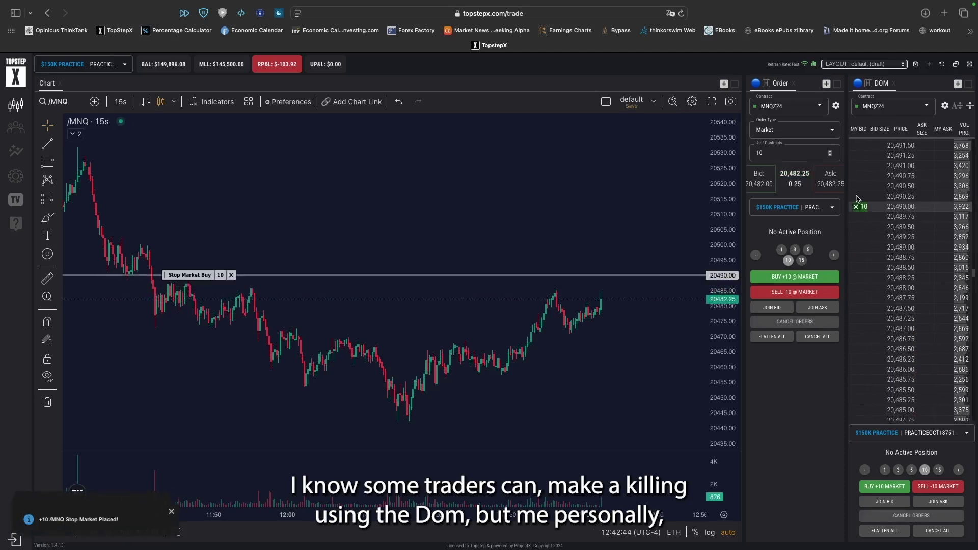
left_click(856, 206)
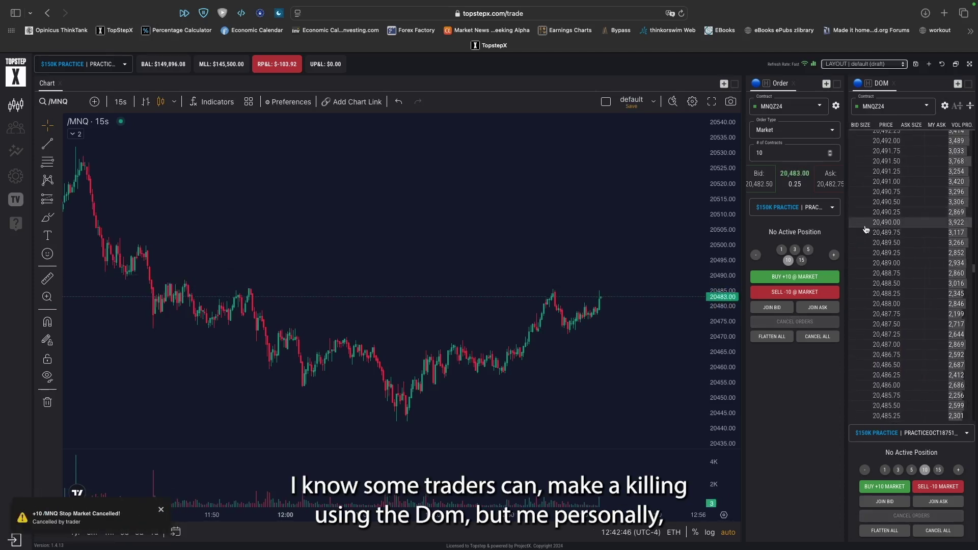
Step: Buy 10 contracts at market and adjust the brackets to a 20,499.00 take profit and a 20,487.50 stop loss
scroll(863, 235, "down", 10)
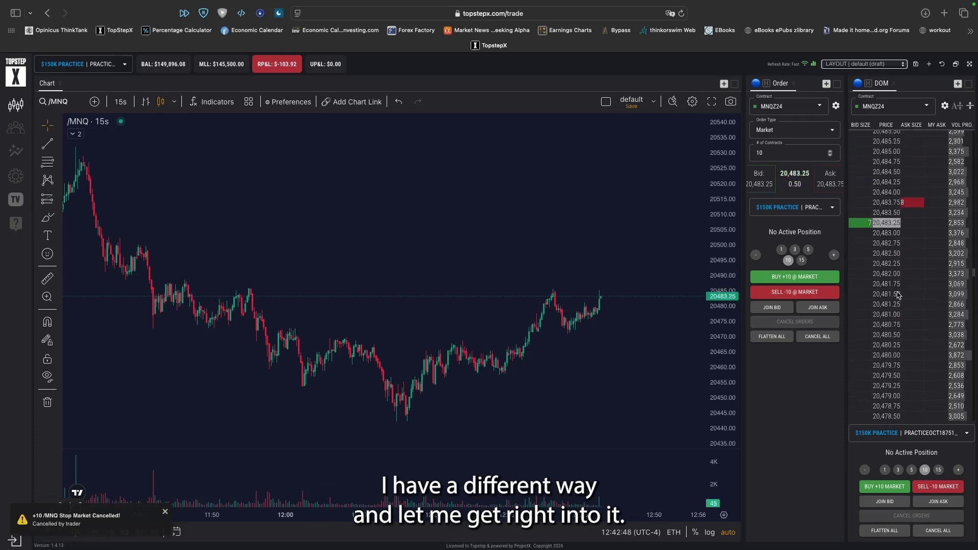
scroll(898, 295, "down", 1)
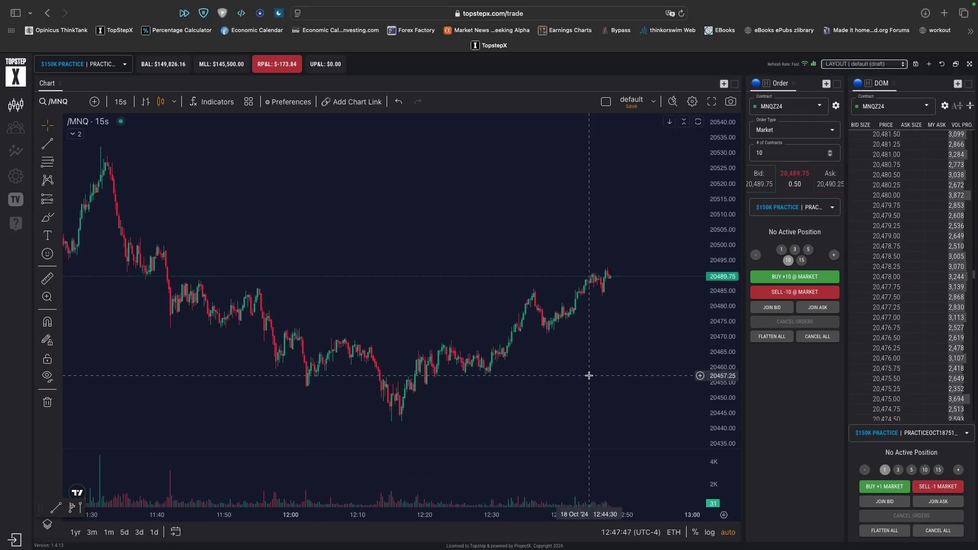
scroll(600, 384, "up", 5)
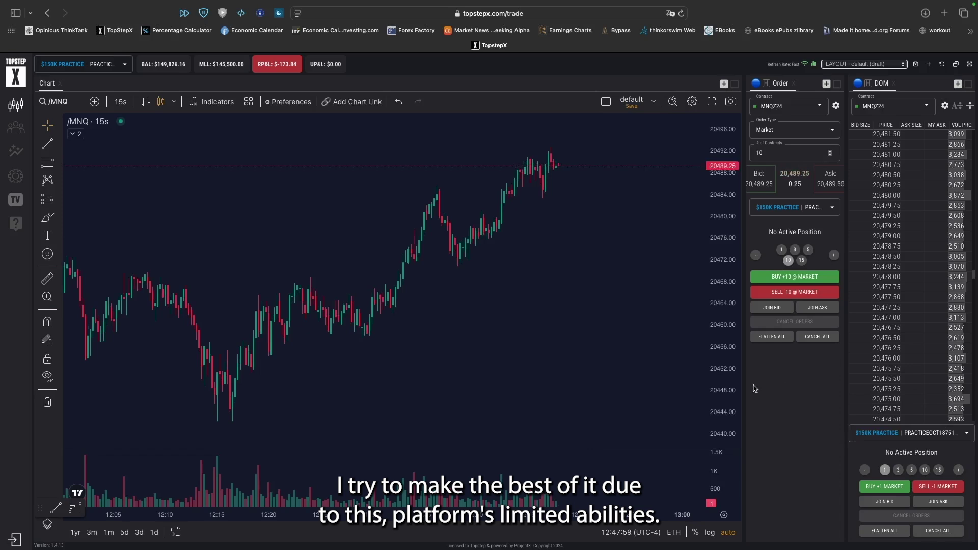
scroll(652, 387, "down", 5)
scroll(652, 359, "down", 1)
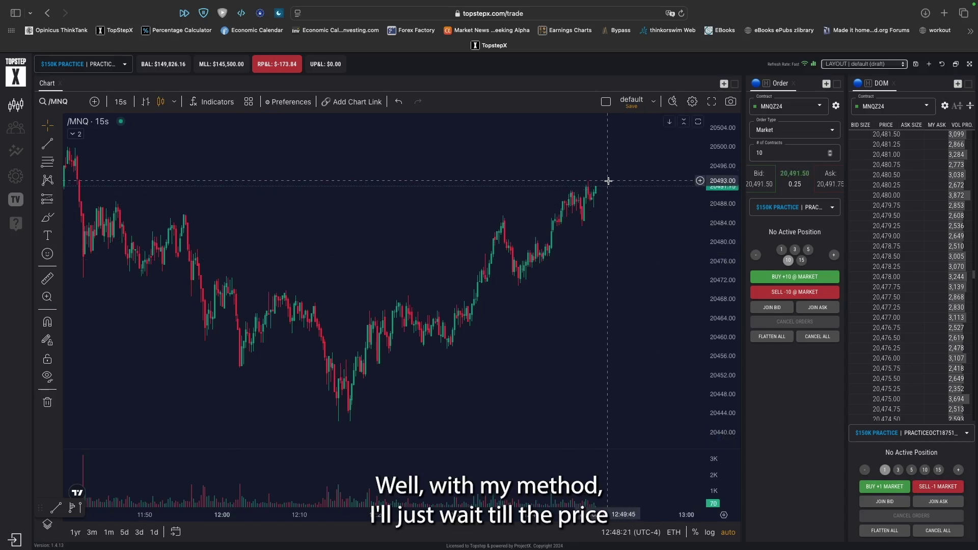
left_click(773, 276)
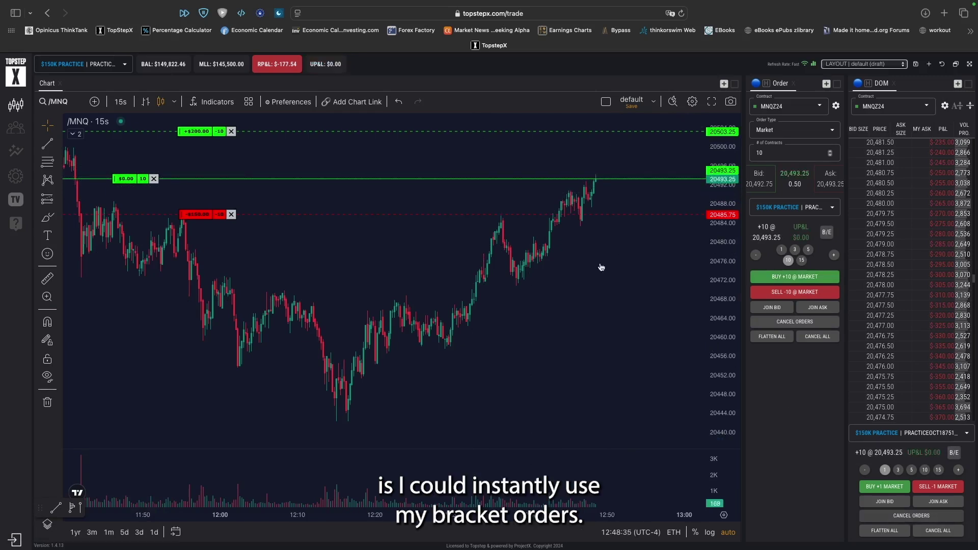
left_click_drag(202, 135, 196, 154)
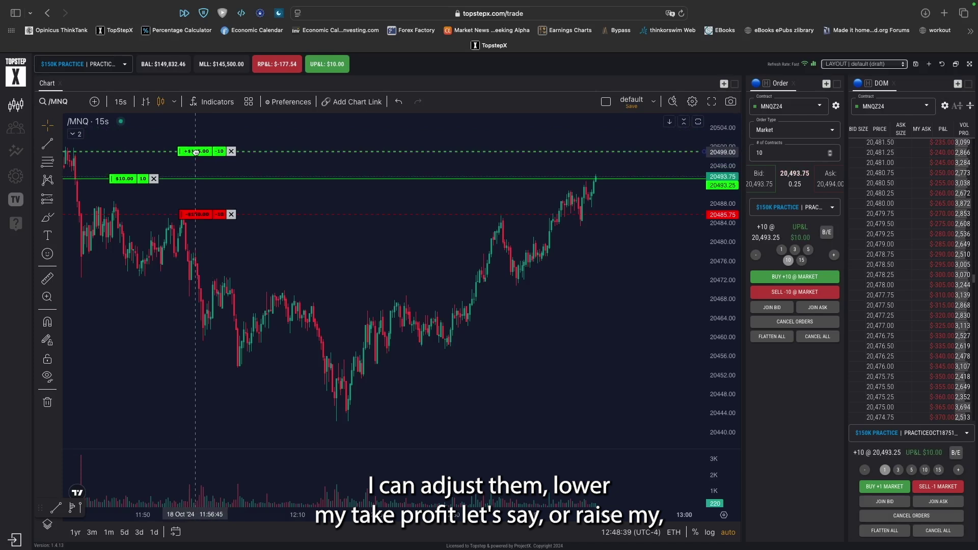
mouse_move(199, 216)
left_mouse_down()
mouse_move(199, 204)
mouse_move(204, 211)
left_mouse_up()
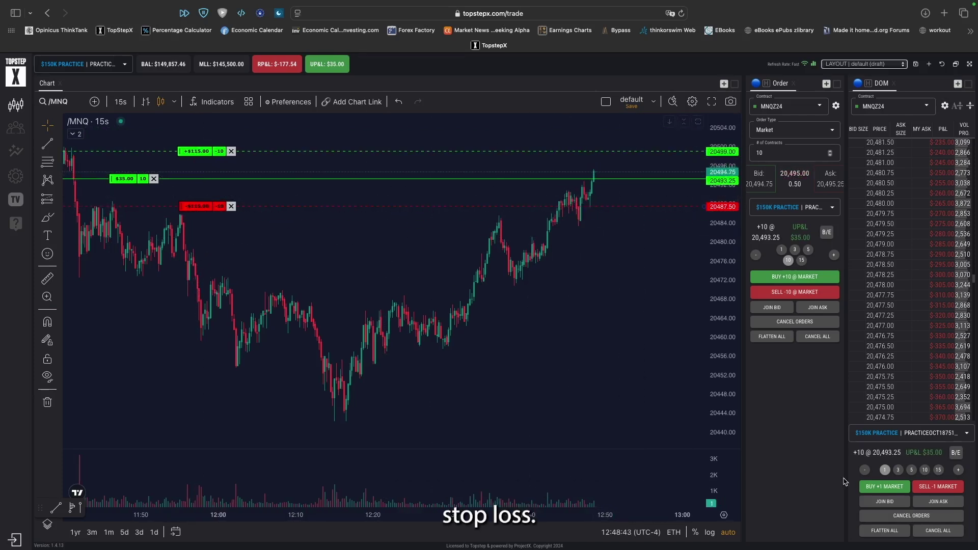
Step: Sell three contracts one at a time at market and enable Show Chart Executions in the chart preferences
left_click(940, 488)
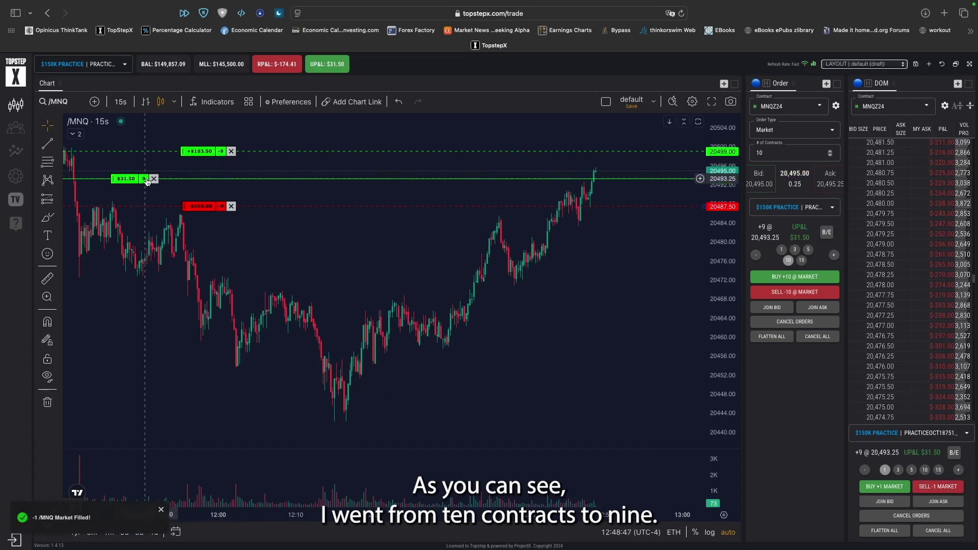
left_click(937, 488)
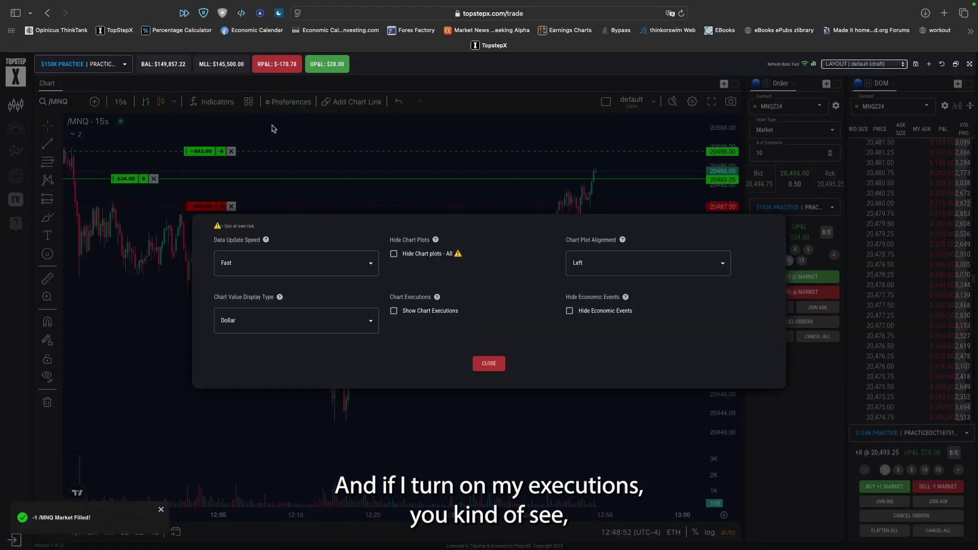
left_click(286, 101)
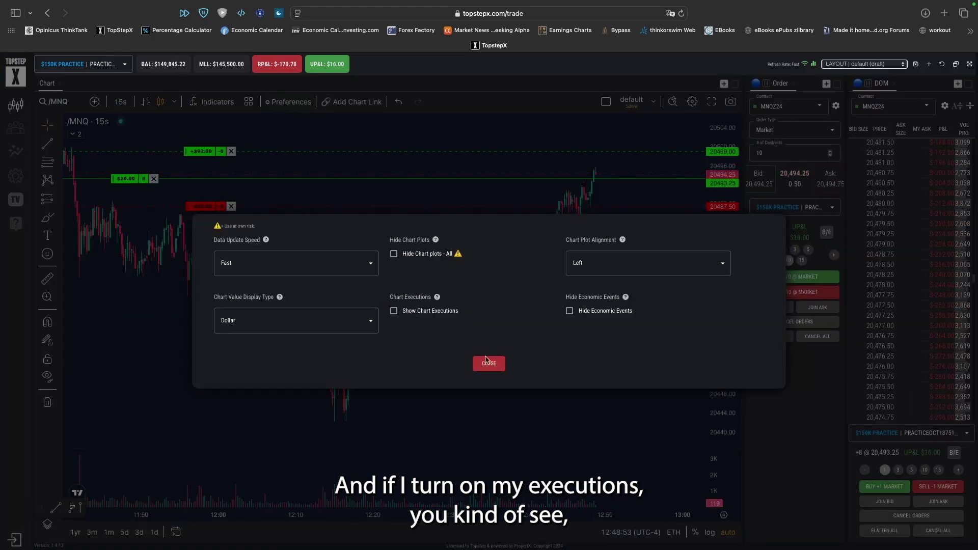
left_click(432, 310)
left_click(509, 363)
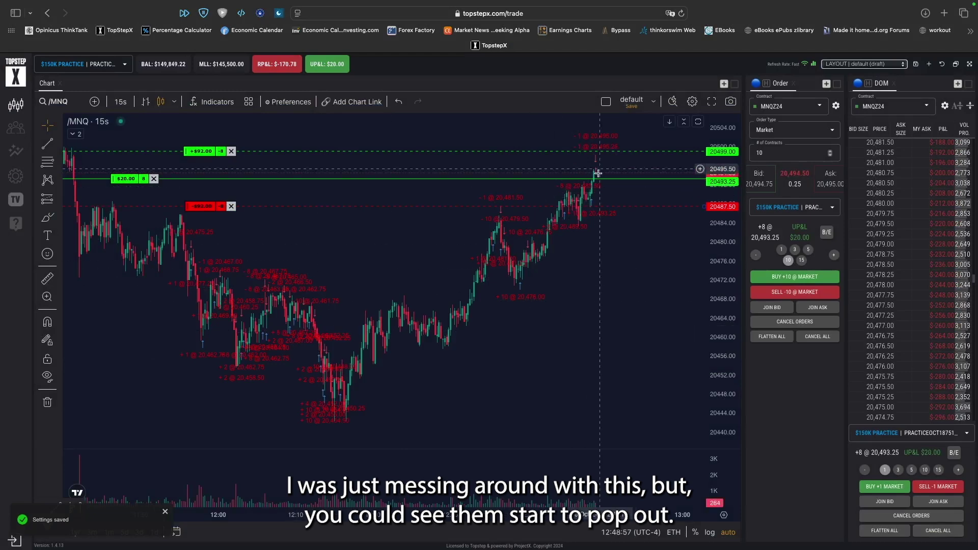
left_click(919, 488)
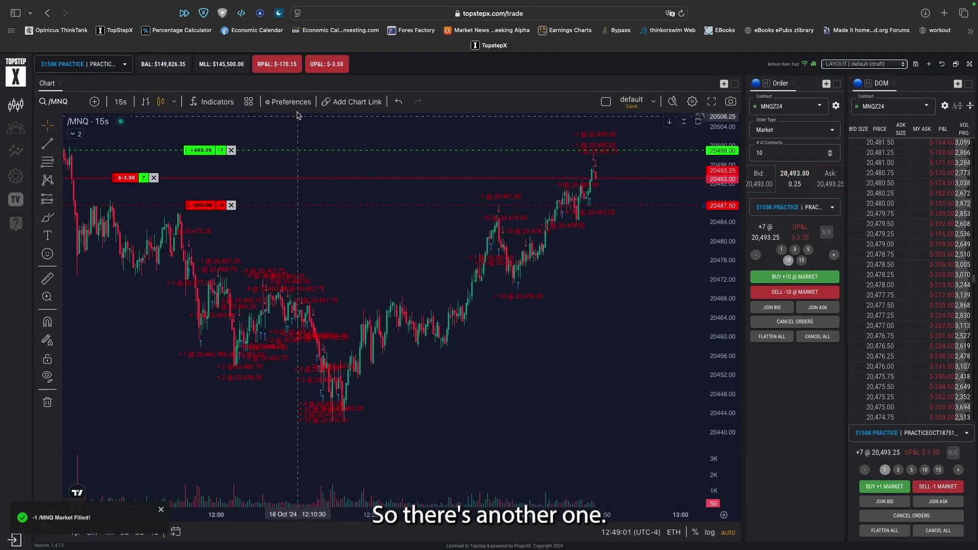
Step: Disable Show Chart Executions in the chart preferences
left_click(291, 102)
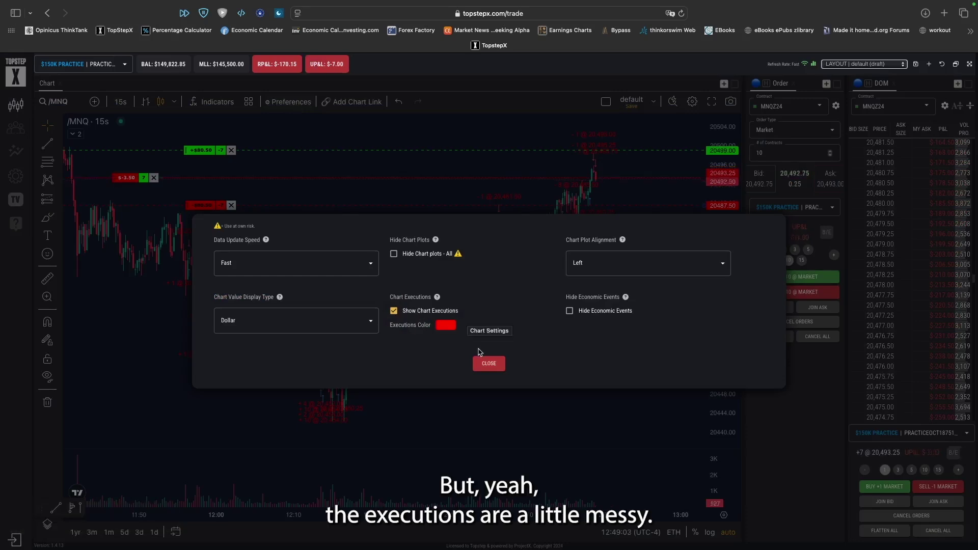
left_click(394, 311)
left_click(518, 368)
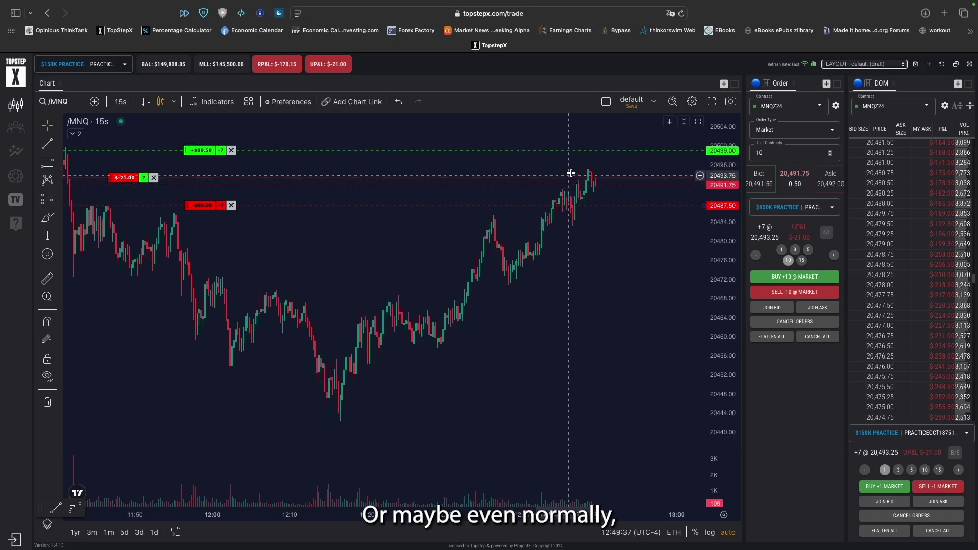
Step: Move the stop loss up to about 20,495.75 and back to 20,487.50, and close the remaining position from the chart
left_click_drag(200, 209, 200, 167)
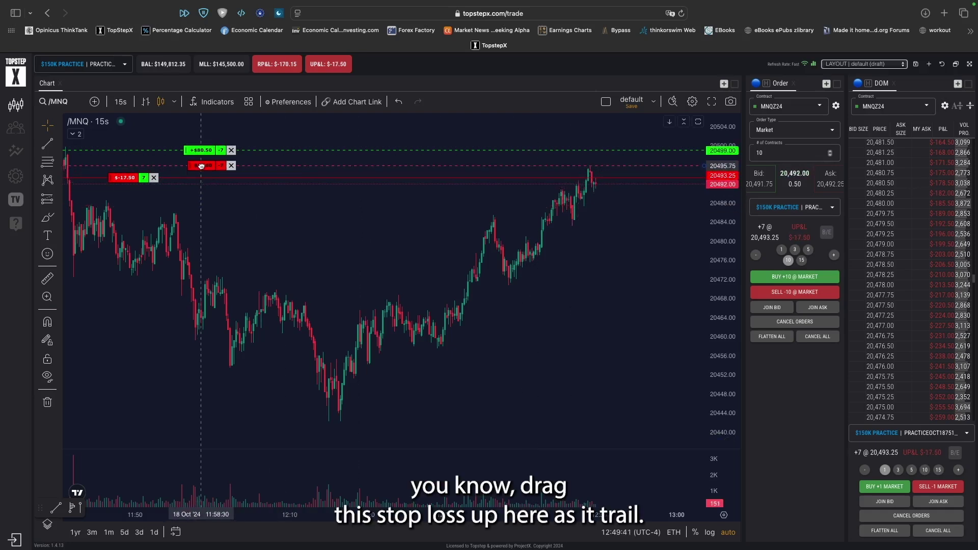
left_click_drag(202, 162, 198, 205)
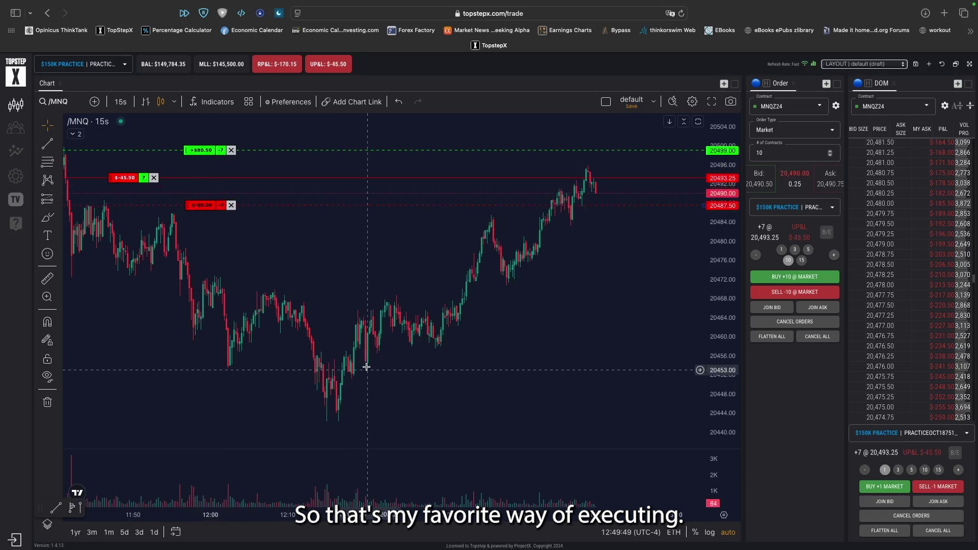
scroll(336, 253, "down", 2)
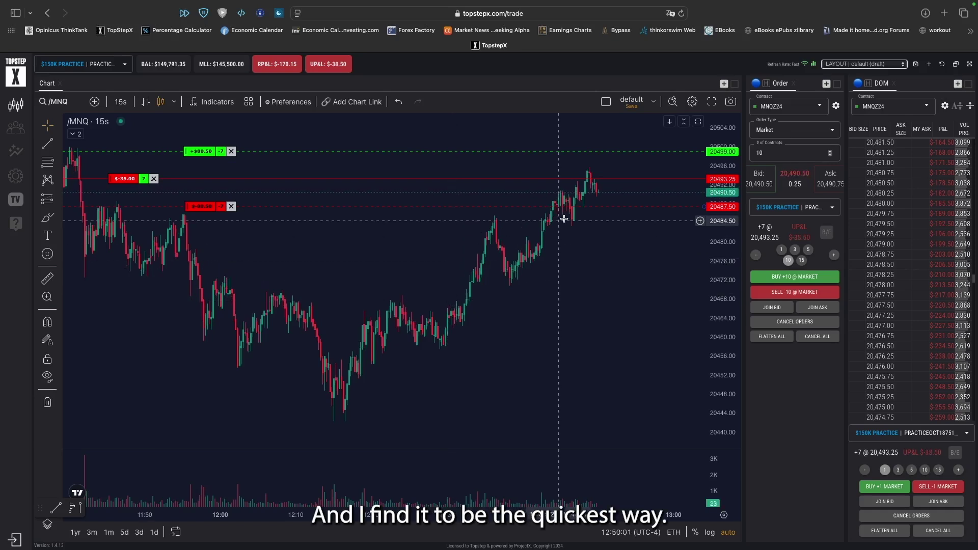
left_click(154, 178)
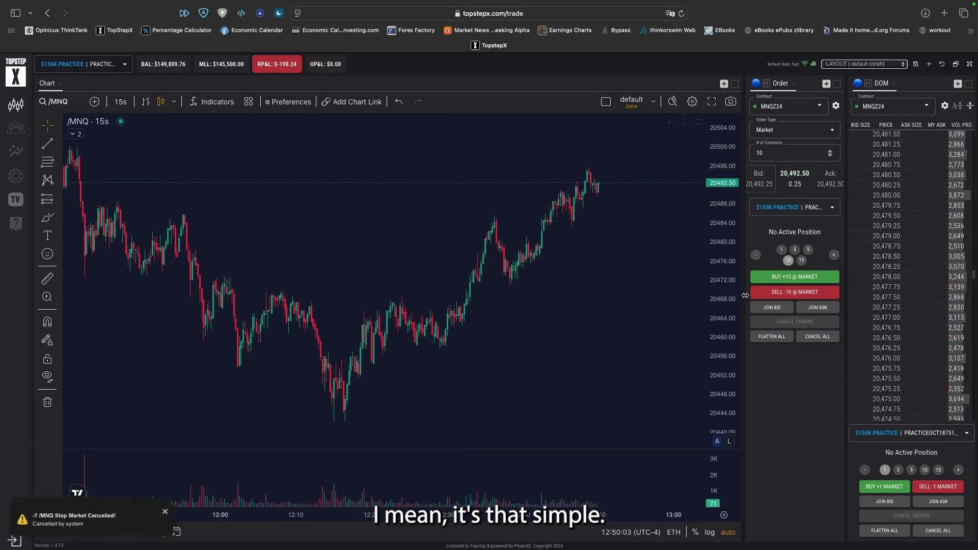
Step: Buy 10 contracts at market and adjust the brackets to a 20,487.75 stop loss and a 20,496.00 take profit
left_click(785, 280)
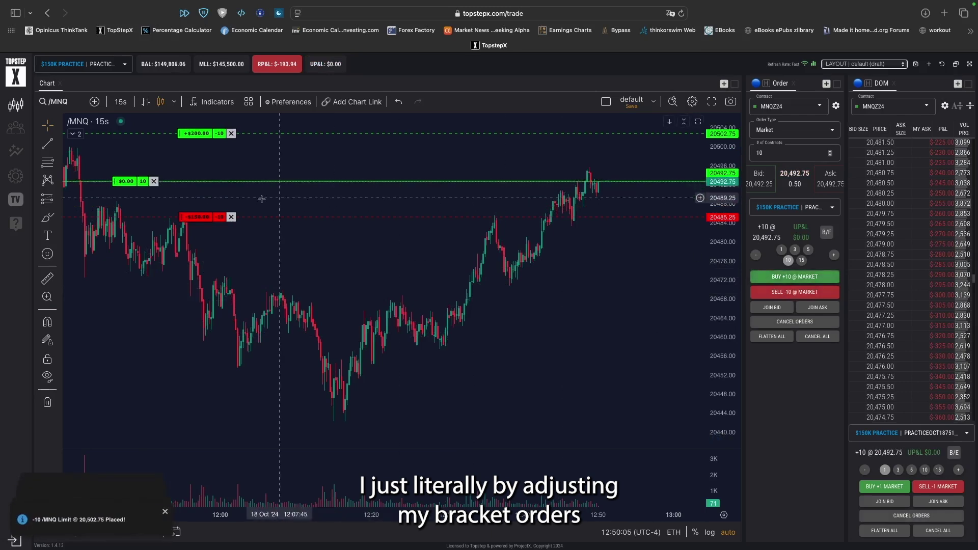
left_click_drag(198, 217, 199, 205)
left_click_drag(178, 133, 184, 166)
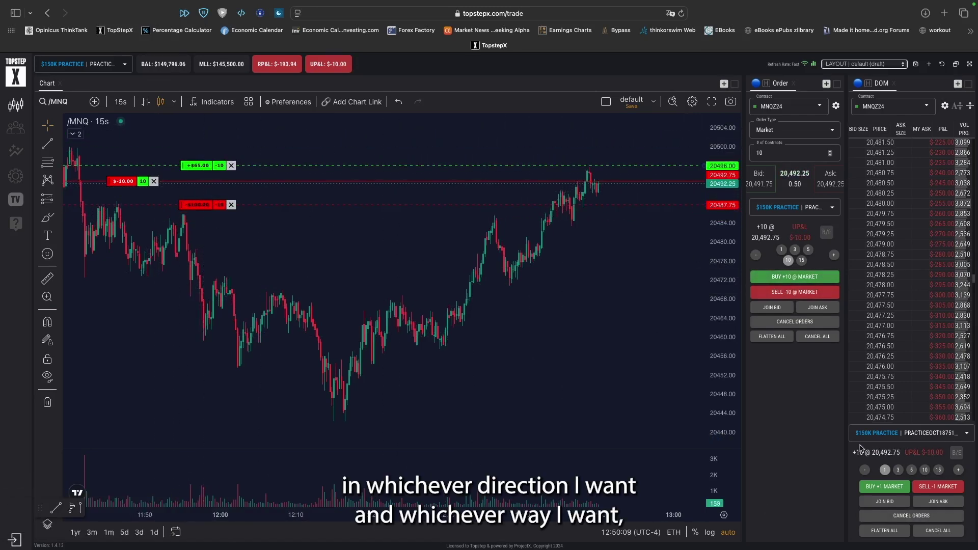
Step: Scale out of the 10-contract position with single-contract market sells until six contracts remain
left_click(934, 488)
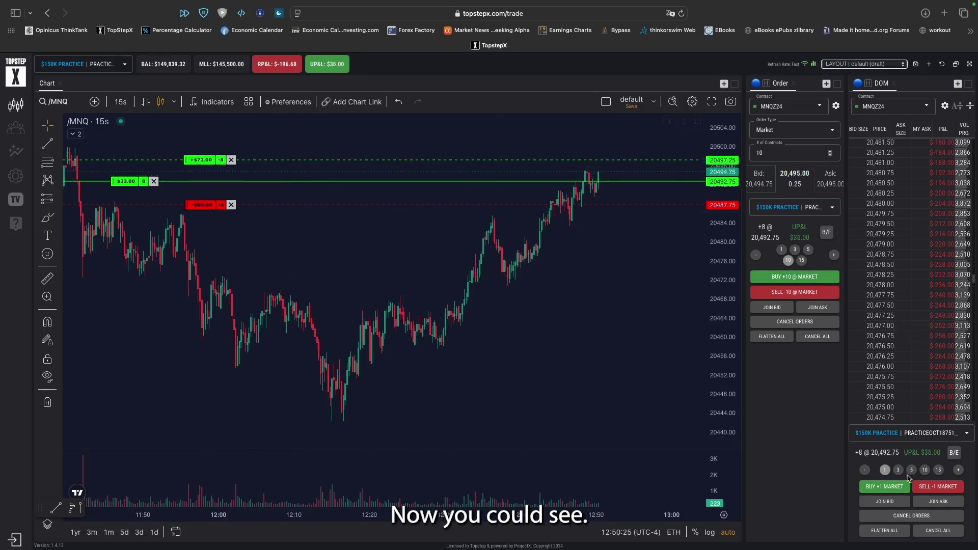
left_click(938, 486)
left_click(939, 486)
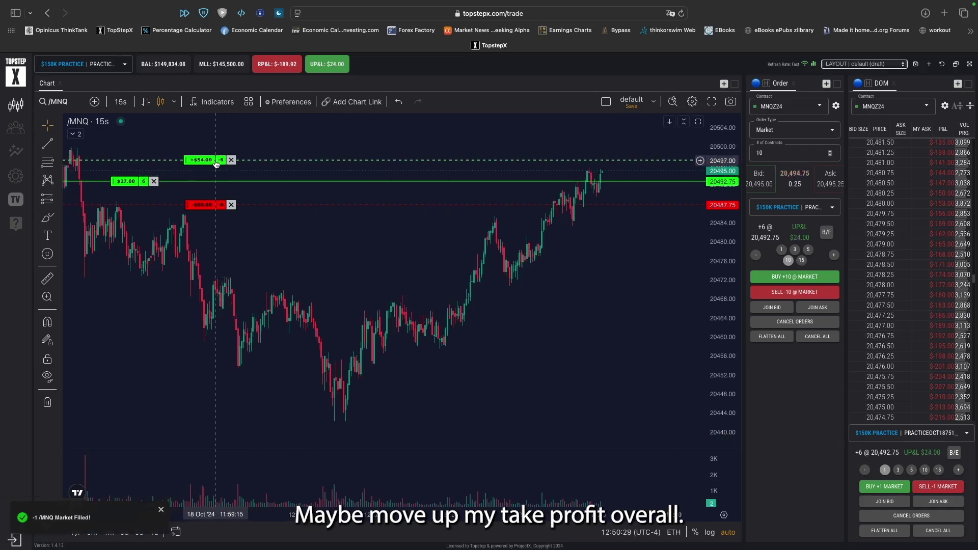
Step: Raise the take profit to 20,499.25 and move the stop loss above the entry price to 20,493.75
left_click_drag(209, 163, 209, 153)
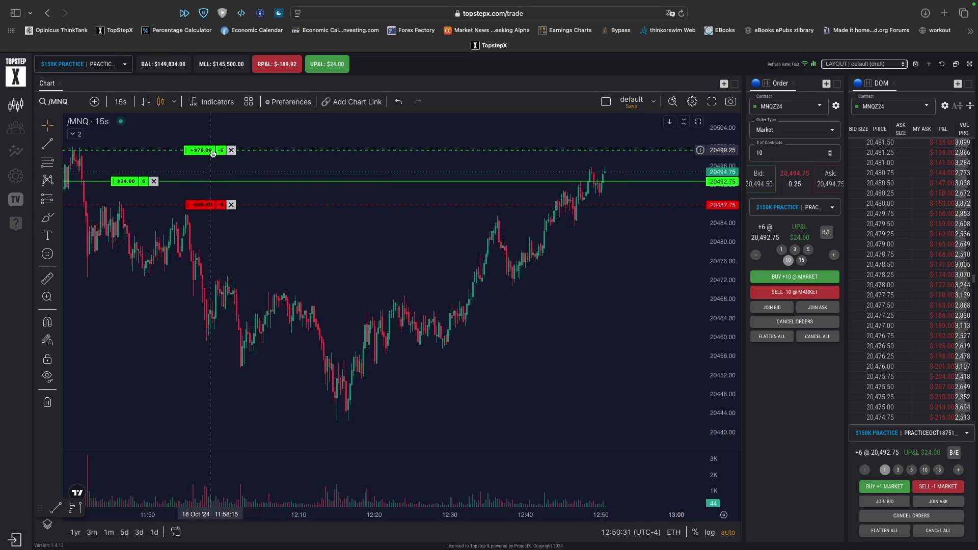
left_click(826, 234)
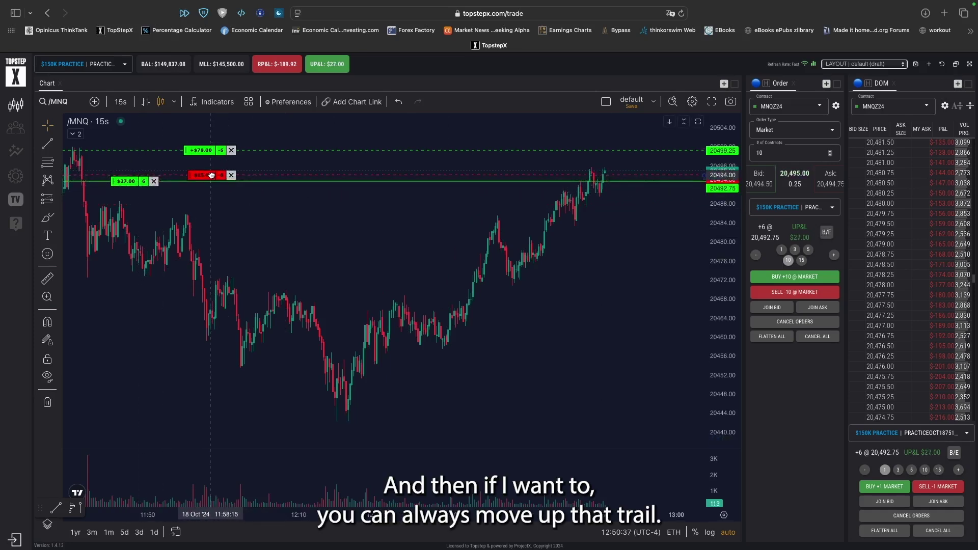
left_click_drag(210, 176, 210, 176)
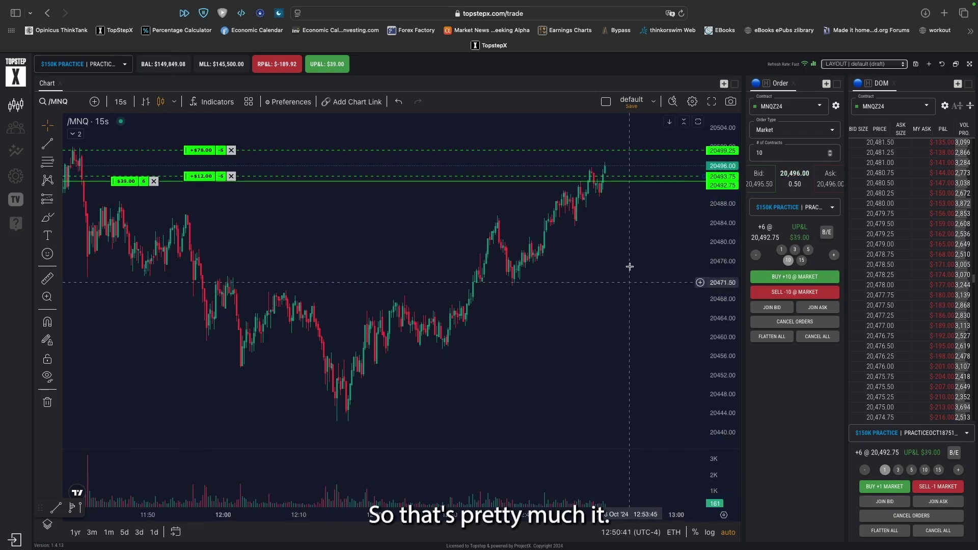
Step: Sell three more contracts one at a time at market, leaving three contracts open
left_click(930, 488)
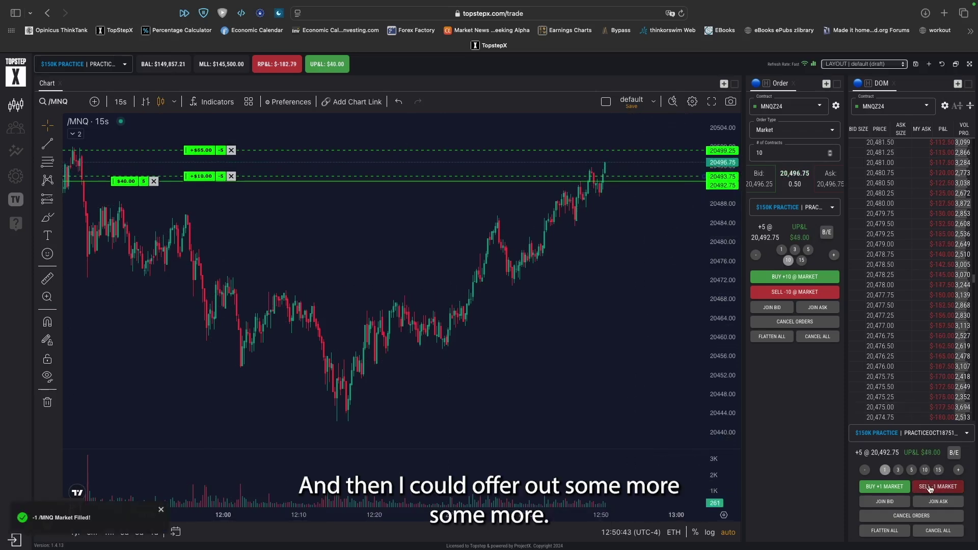
left_click(931, 489)
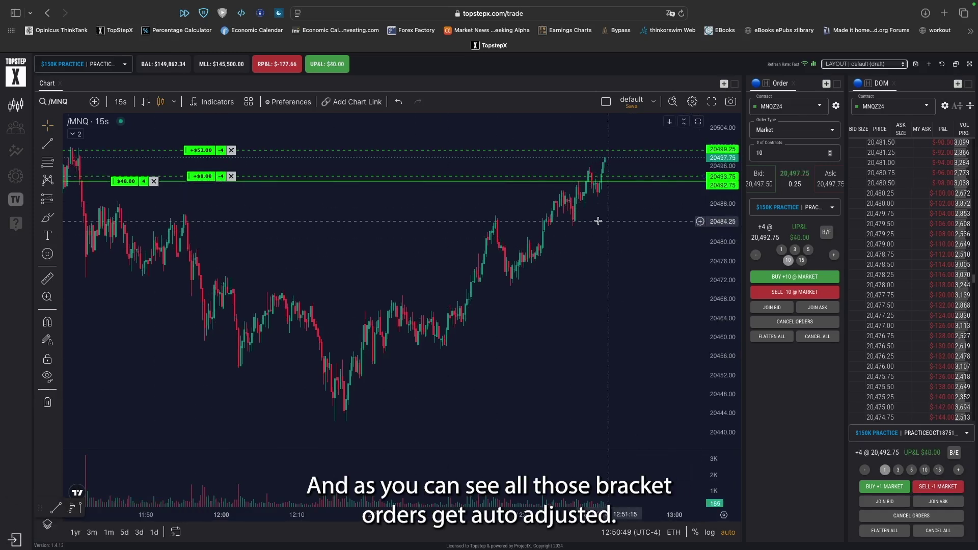
left_click(926, 486)
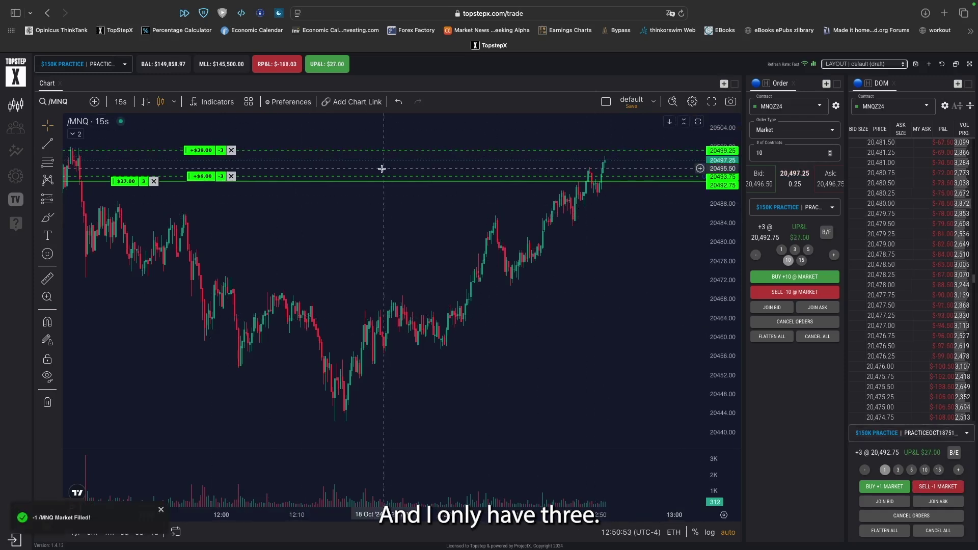